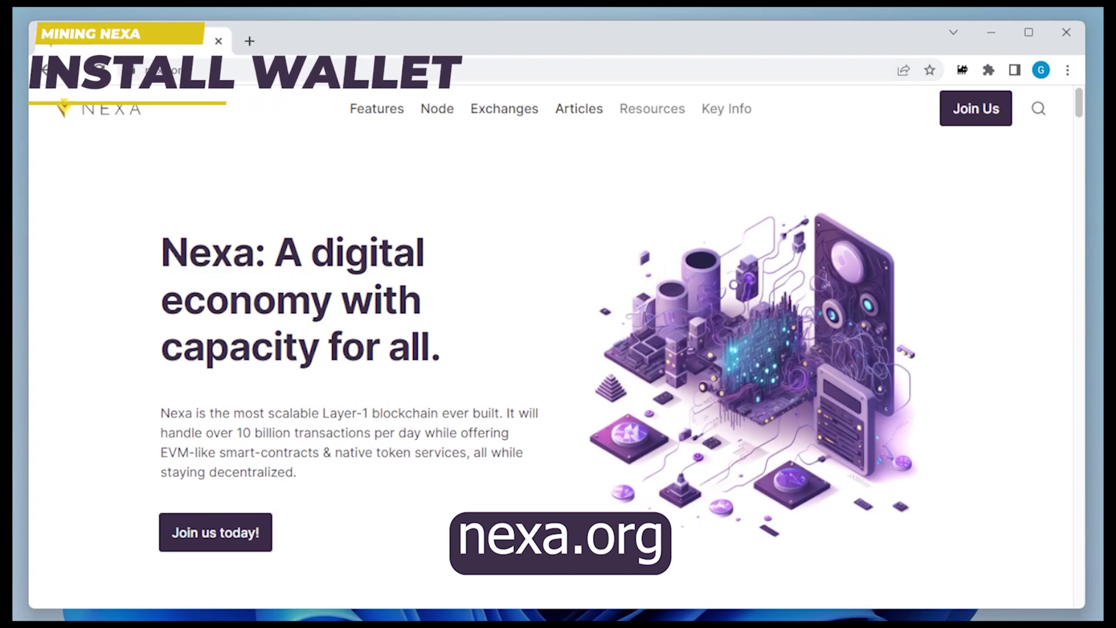
# Download the Nexa Windows installer nexa-1.2.0-win64-setup.exe from the Node page and launch it.
pyautogui.click(437, 108)
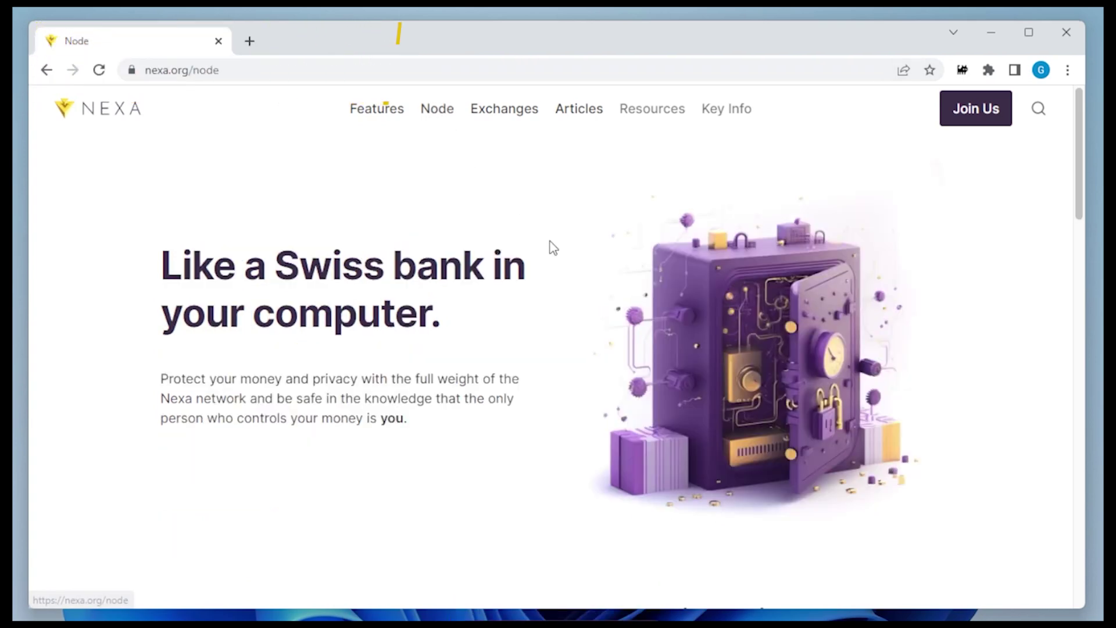
pyautogui.scroll(-2, 573, 252)
pyautogui.scroll(-5, 573, 254)
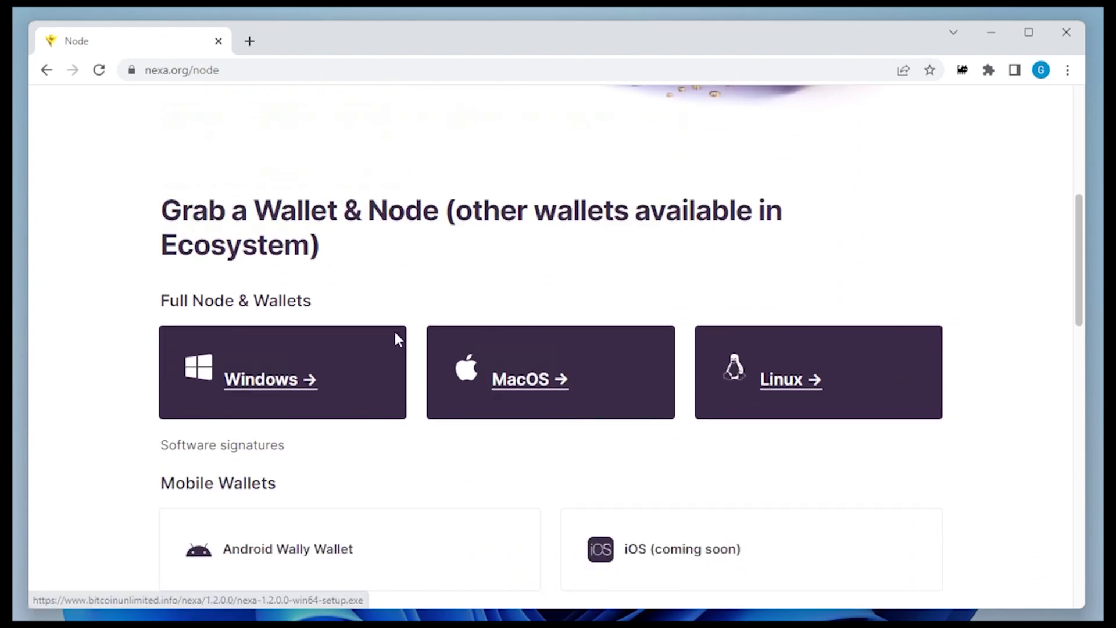
pyautogui.click(266, 379)
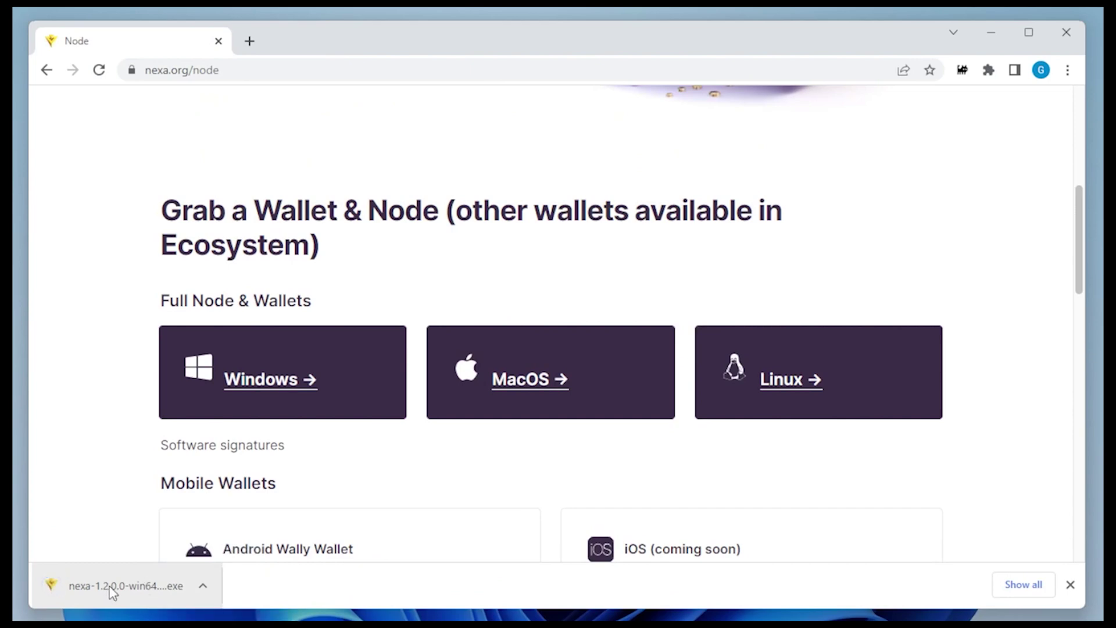
pyautogui.click(116, 588)
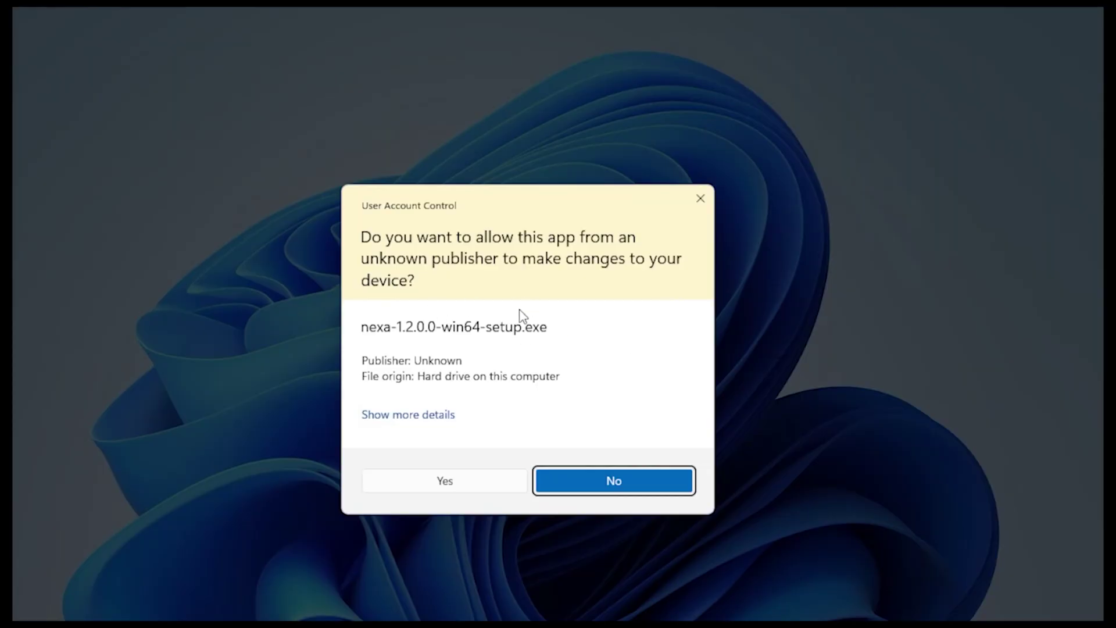
# Install Nexa (64-bit) into C:\Program Files\Nexa using the default wizard settings.
pyautogui.click(443, 480)
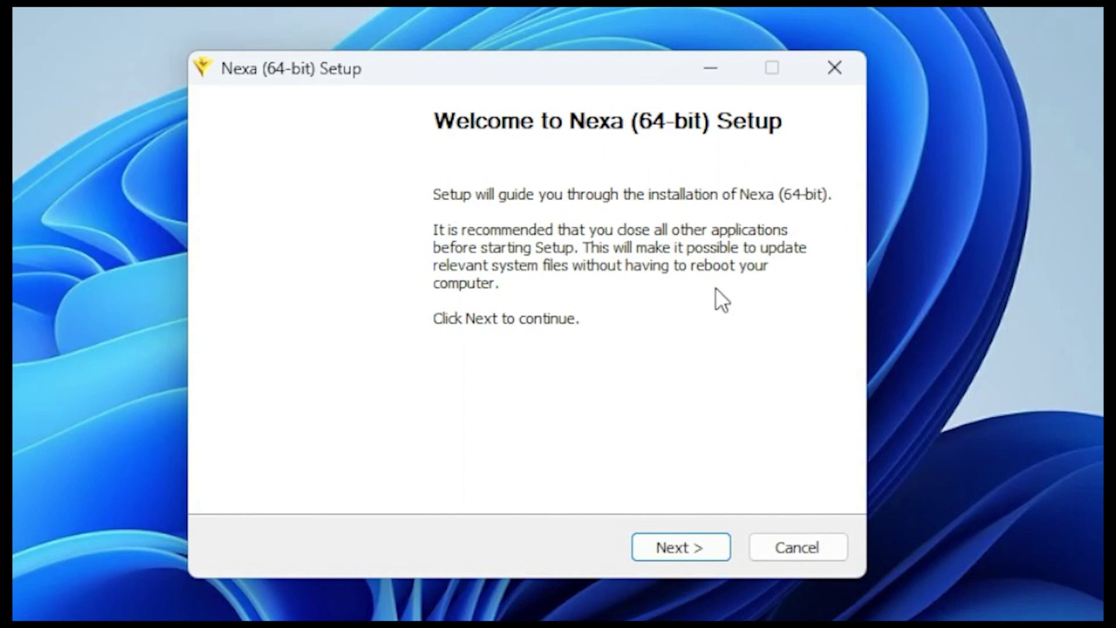
pyautogui.click(681, 549)
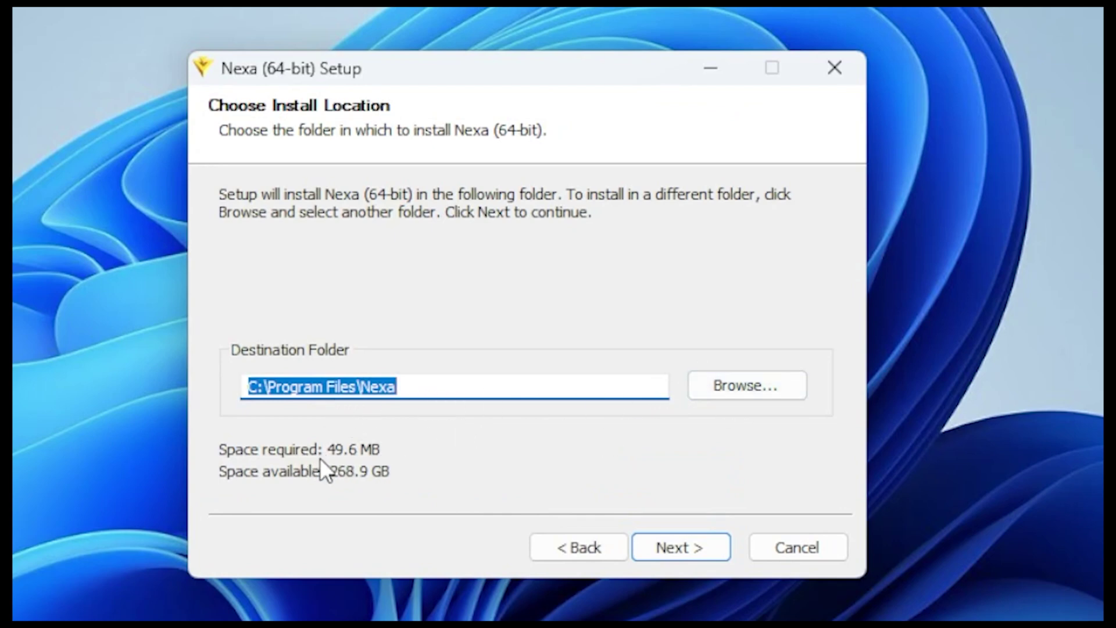
pyautogui.click(669, 547)
pyautogui.click(680, 539)
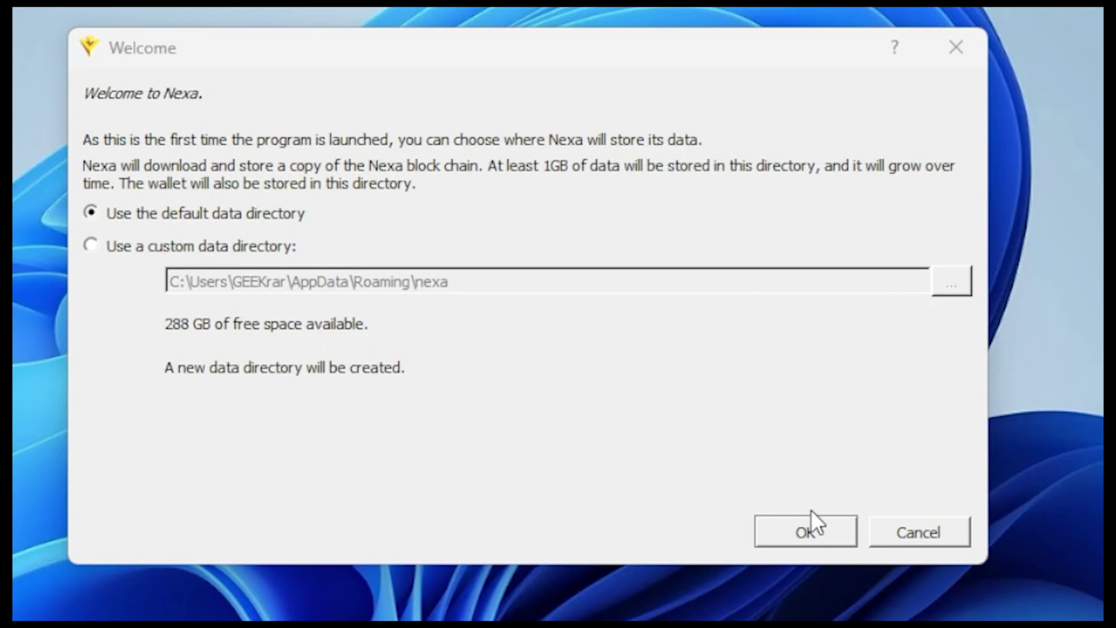
# Start the wallet on the default data directory, cancel encryption, and hide the sync overlay.
pyautogui.click(798, 523)
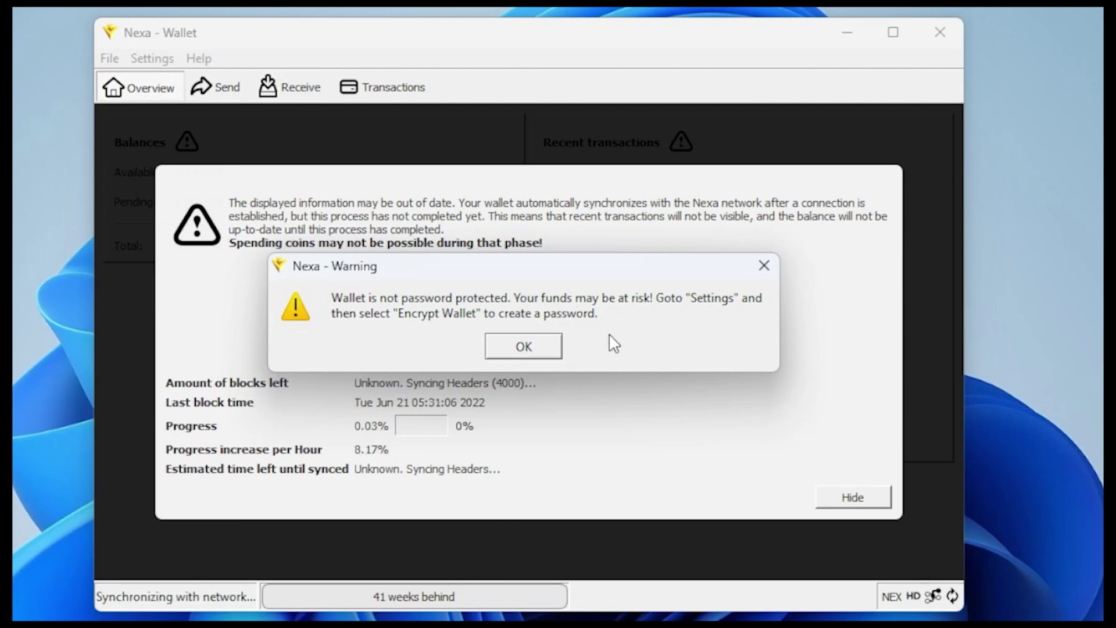
pyautogui.click(529, 346)
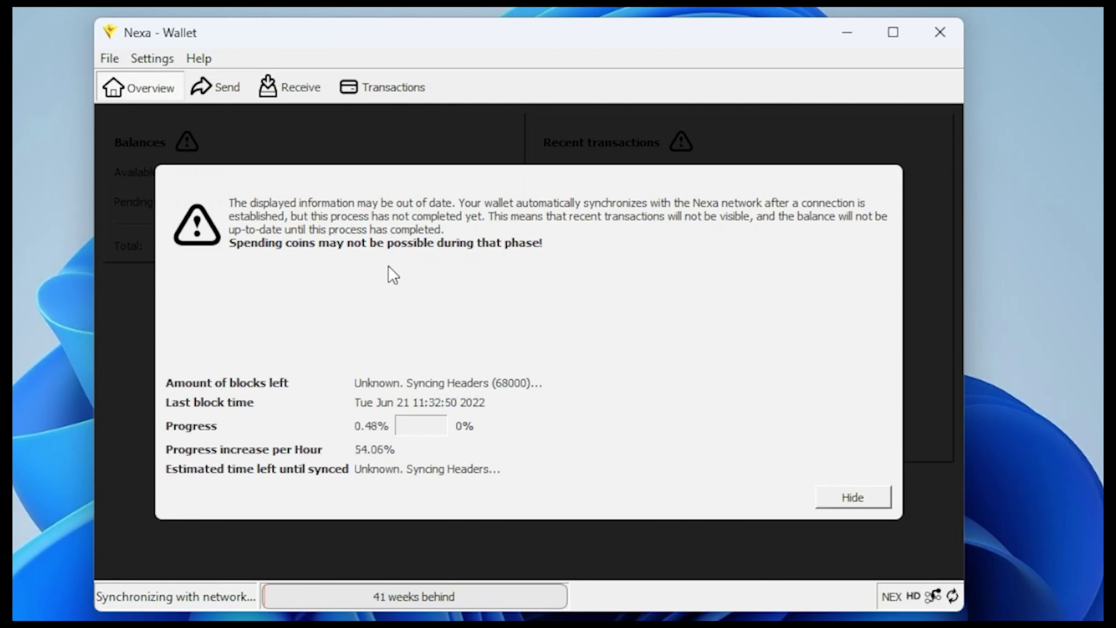
pyautogui.click(144, 66)
pyautogui.click(171, 82)
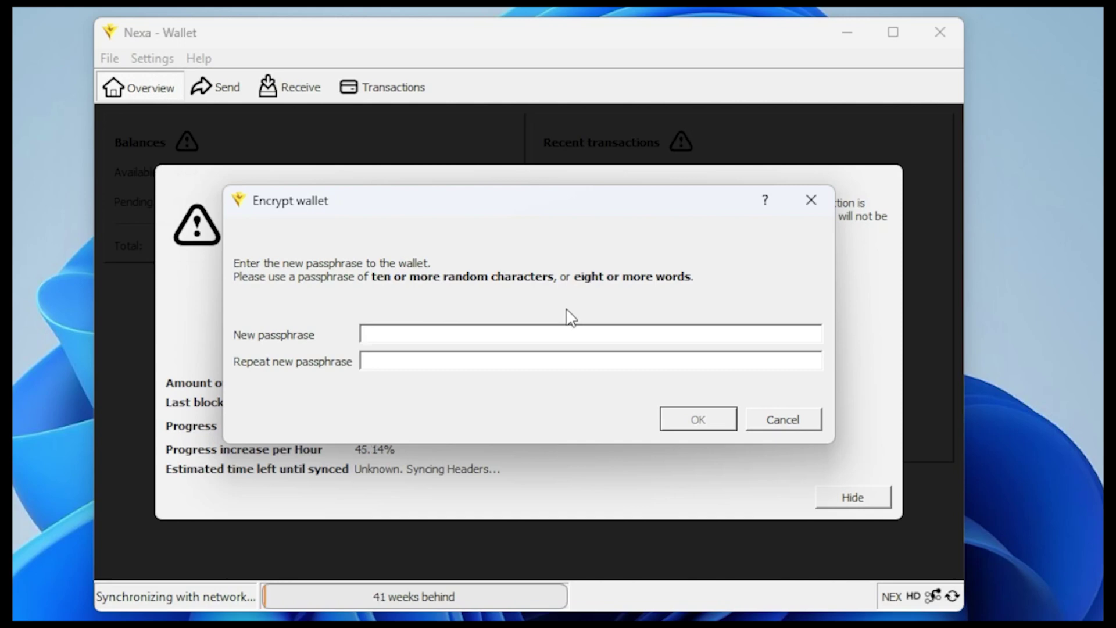
pyautogui.press('Escape')
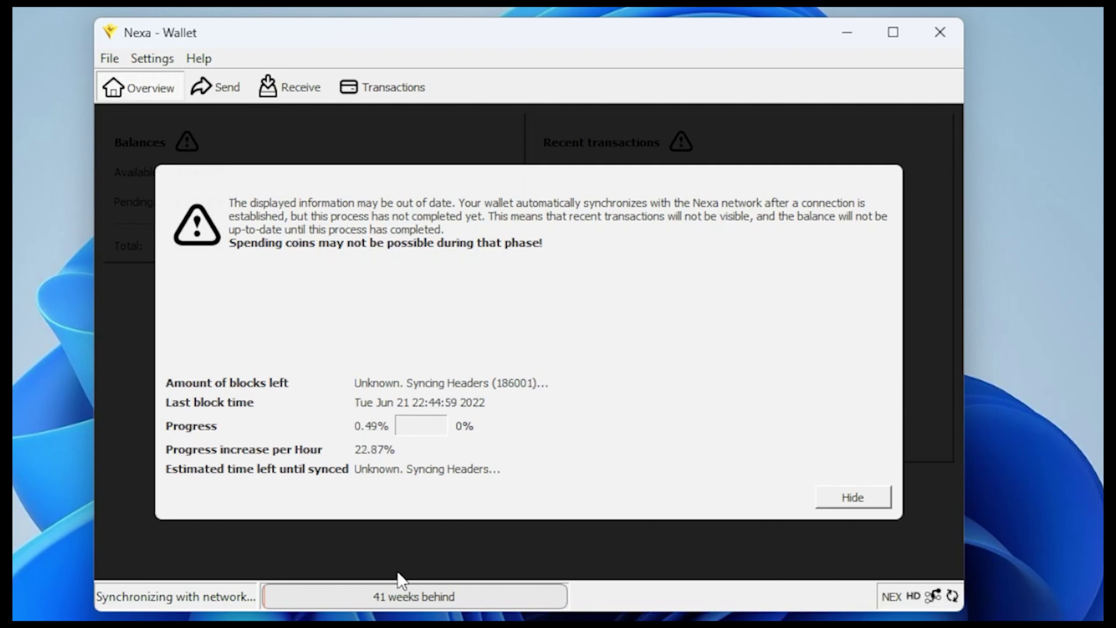
pyautogui.click(859, 498)
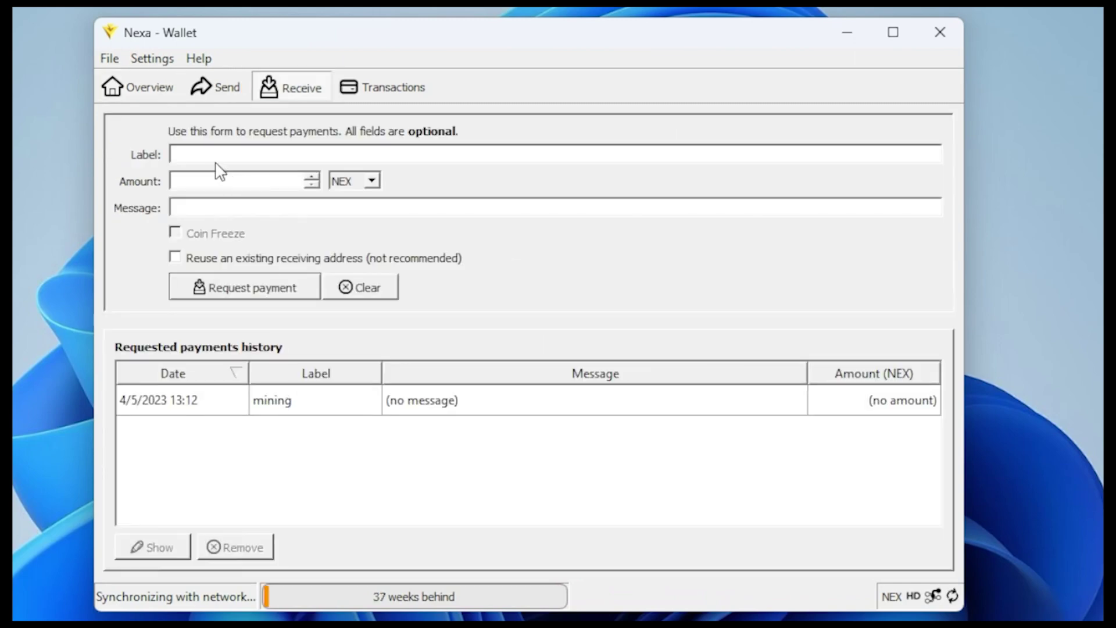
# Create a payment request labelled 'miner' and select its receiving address for copying.
pyautogui.write('miner')
pyautogui.click(270, 293)
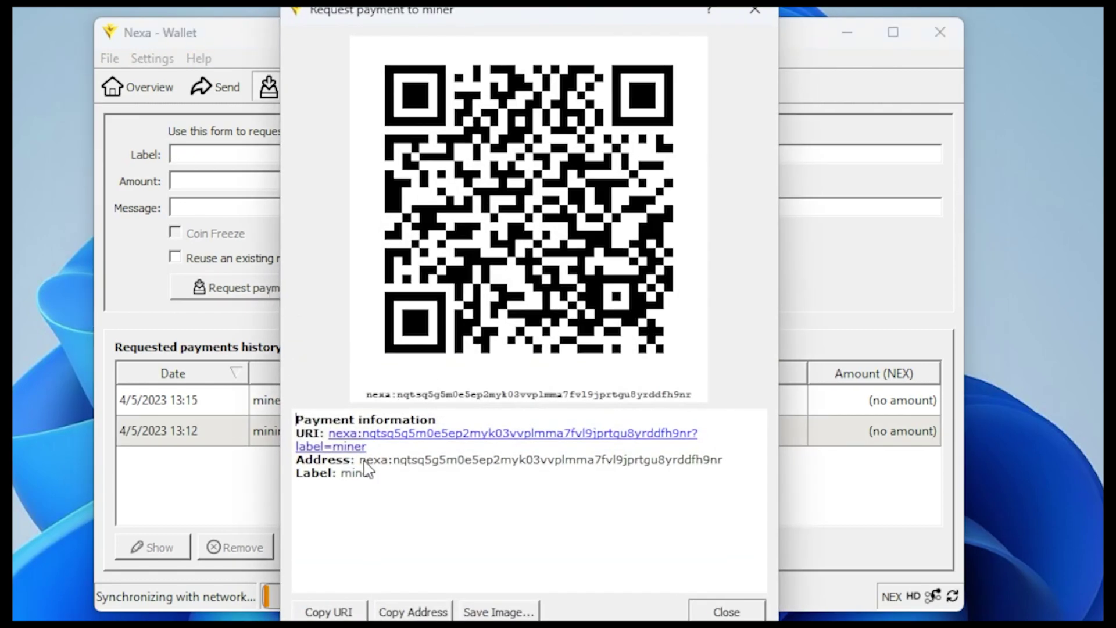
pyautogui.moveTo(359, 460); pyautogui.dragTo(724, 462)
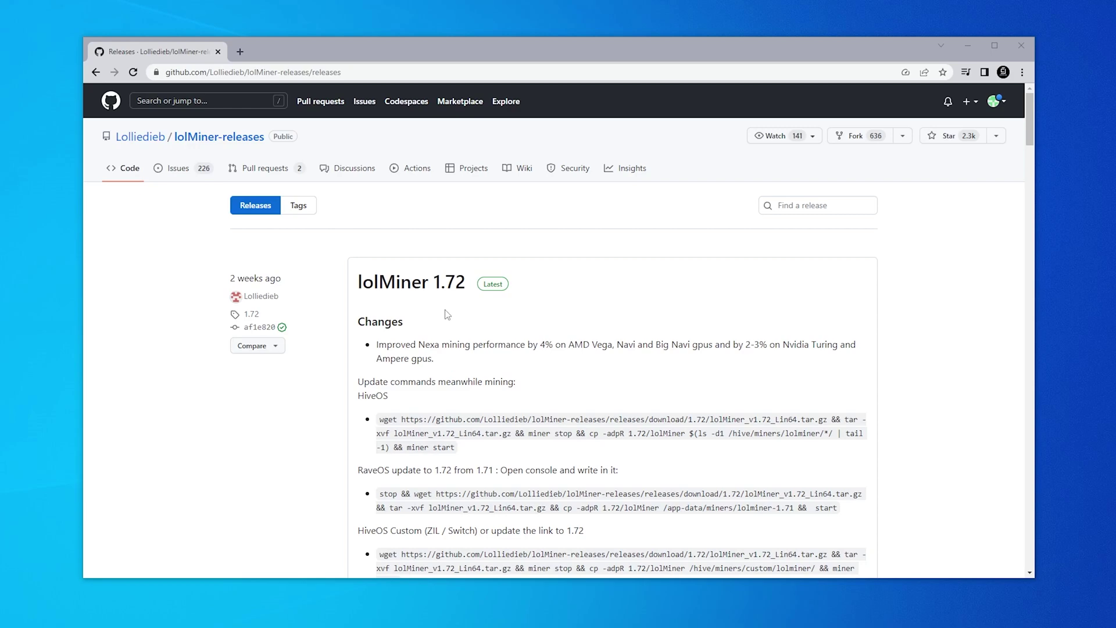
# Download lolMiner_v1.72_Win64.zip from the 1.72 release assets and create a desktop folder named Mining.
pyautogui.scroll(-5, 447, 315)
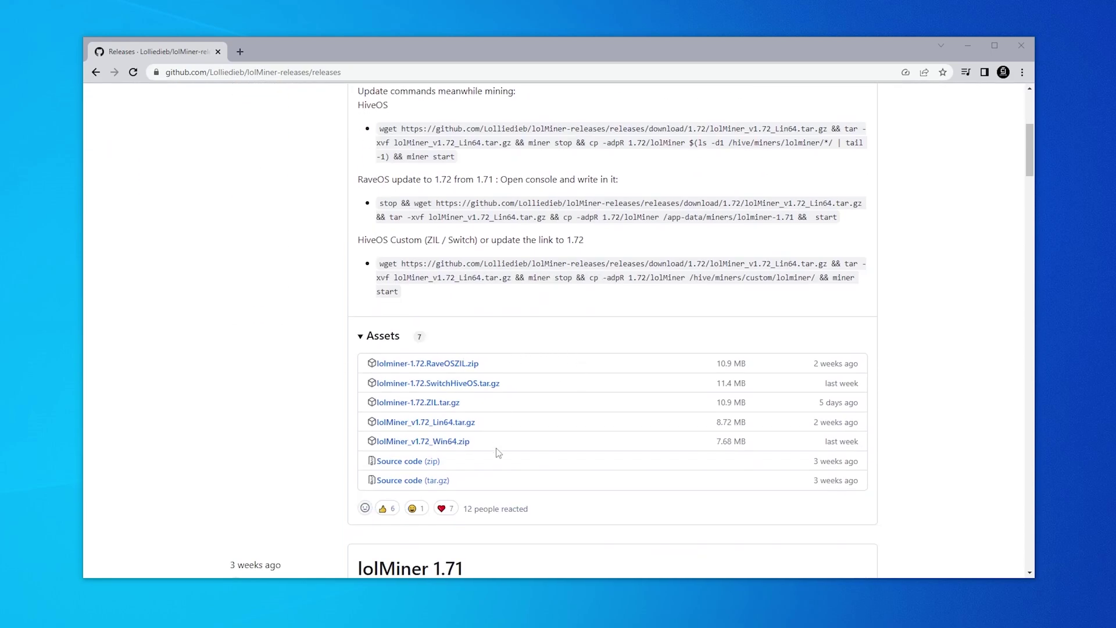
pyautogui.click(450, 443)
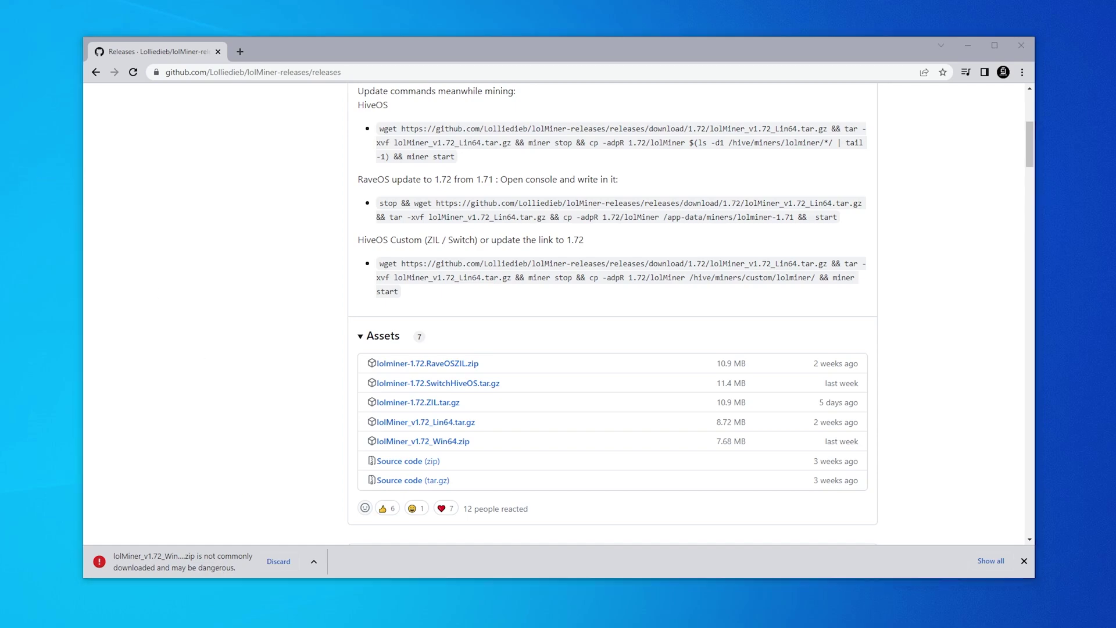
pyautogui.rightClick(49, 191)
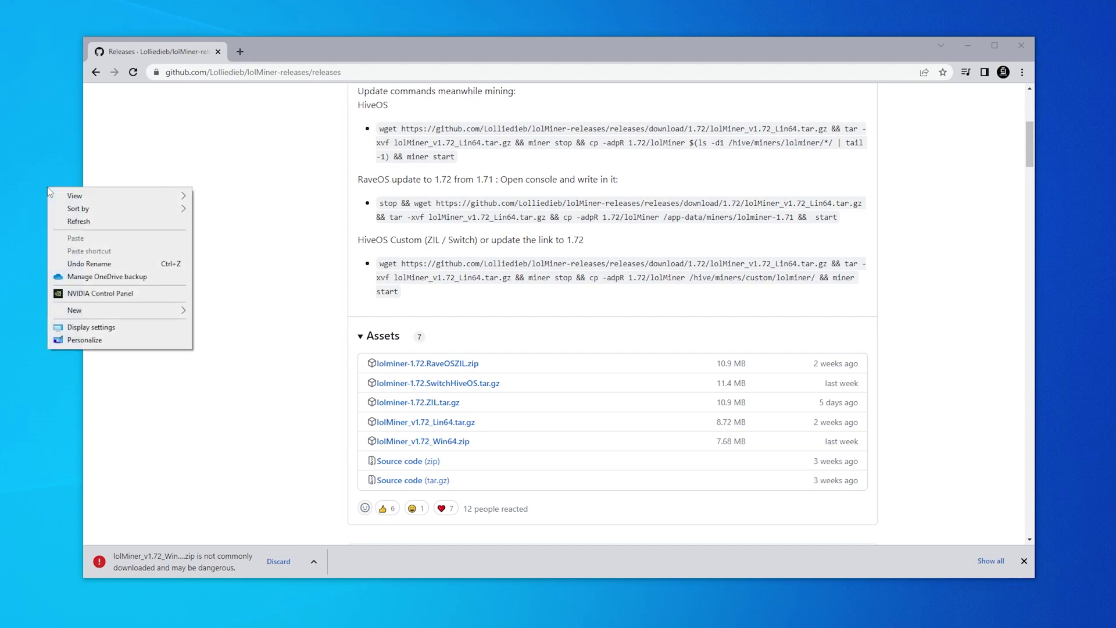
pyautogui.moveTo(90, 309)
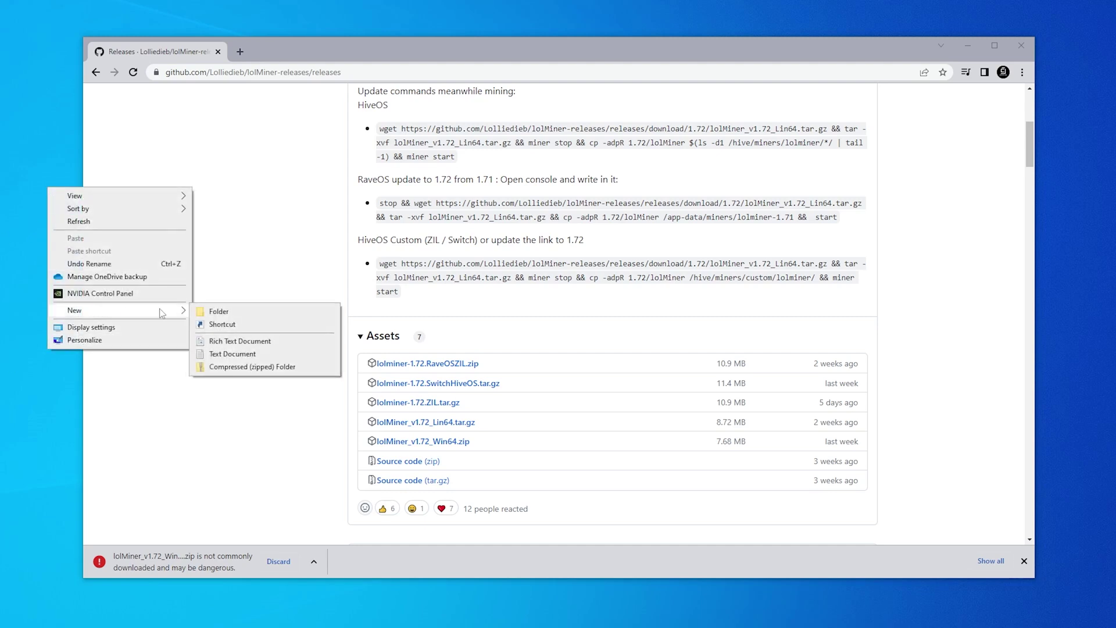
pyautogui.click(213, 312)
pyautogui.write('Mining')
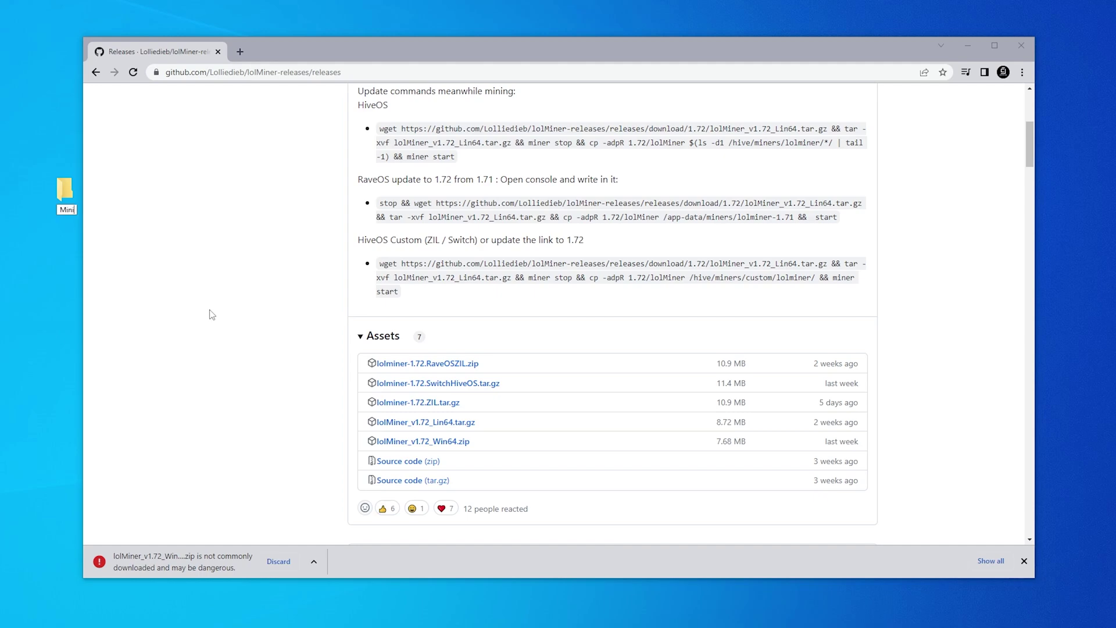
pyautogui.press('Return')
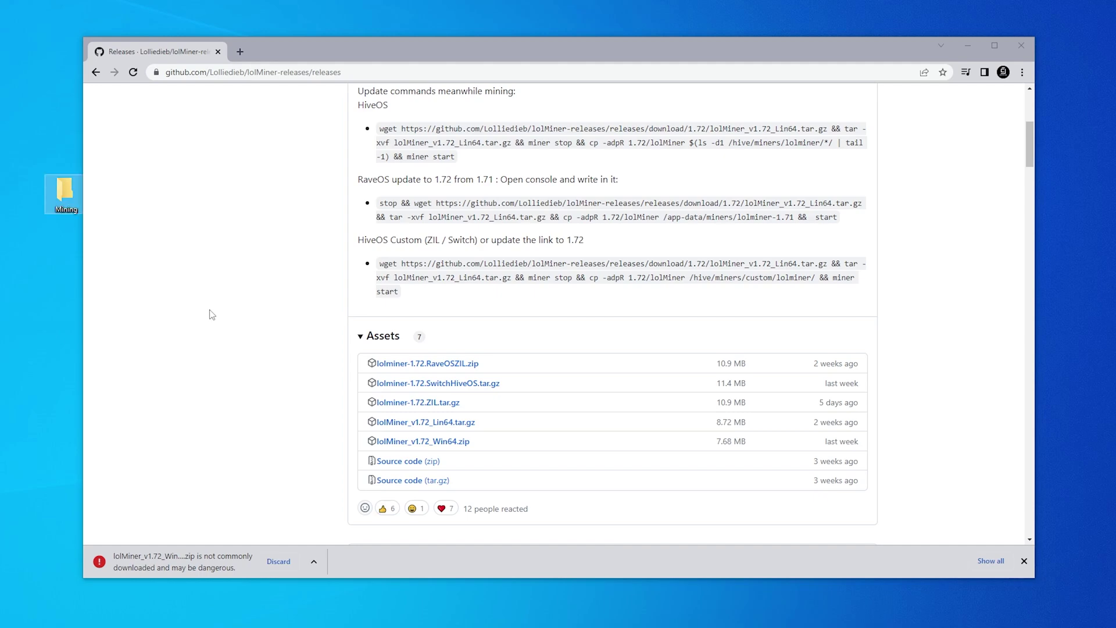
pyautogui.click(212, 315)
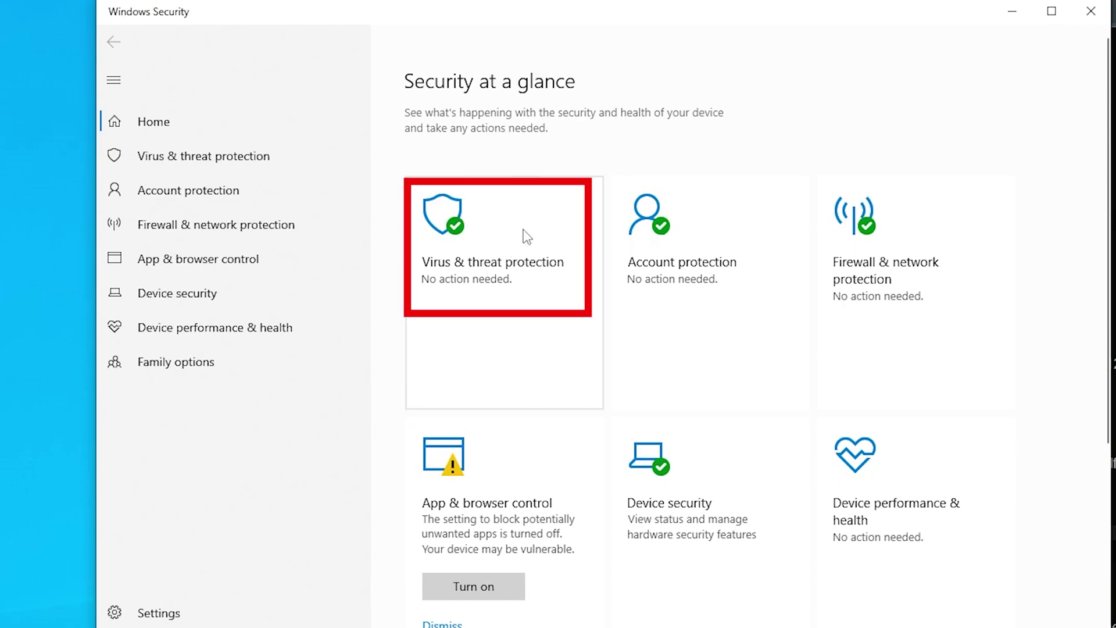
# Go to the Exclusions page under Virus & threat protection settings.
pyautogui.click(523, 233)
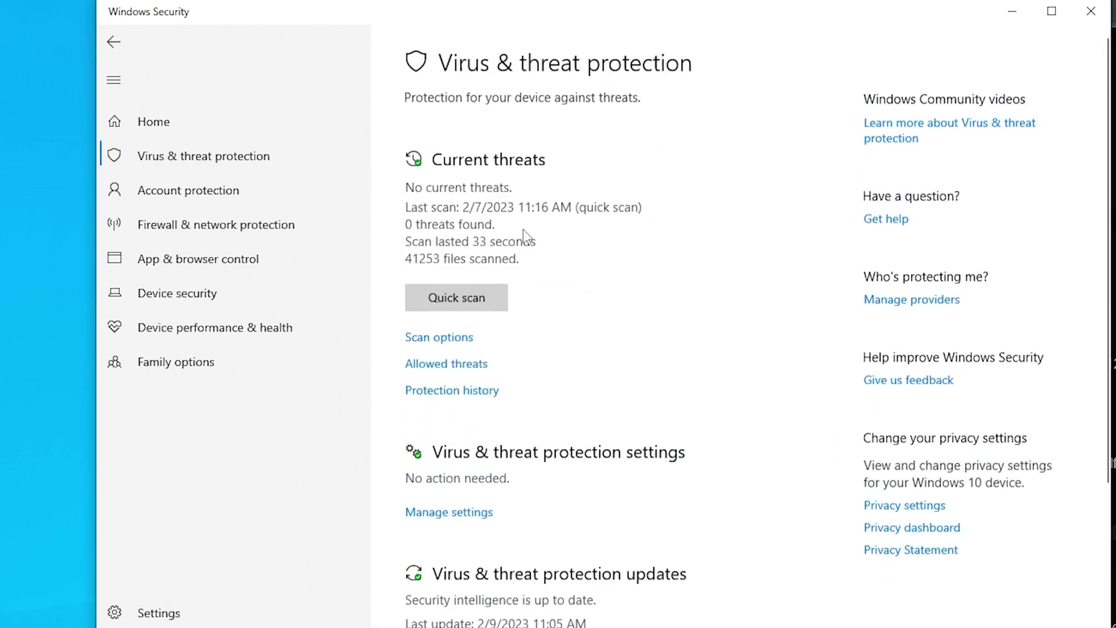
pyautogui.scroll(-3, 660, 326)
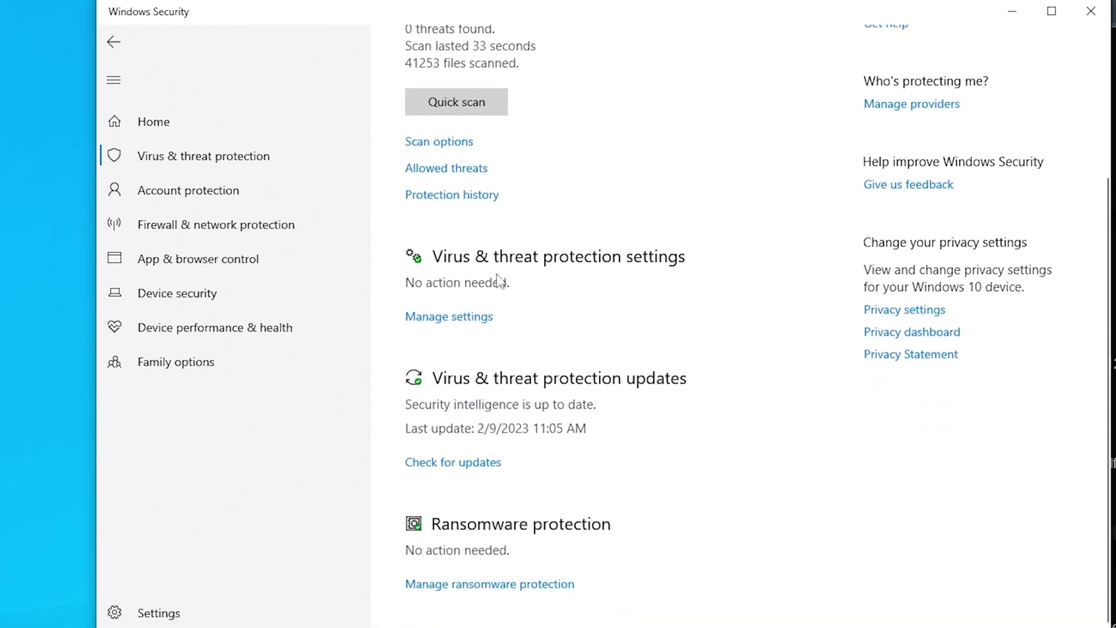
pyautogui.click(455, 317)
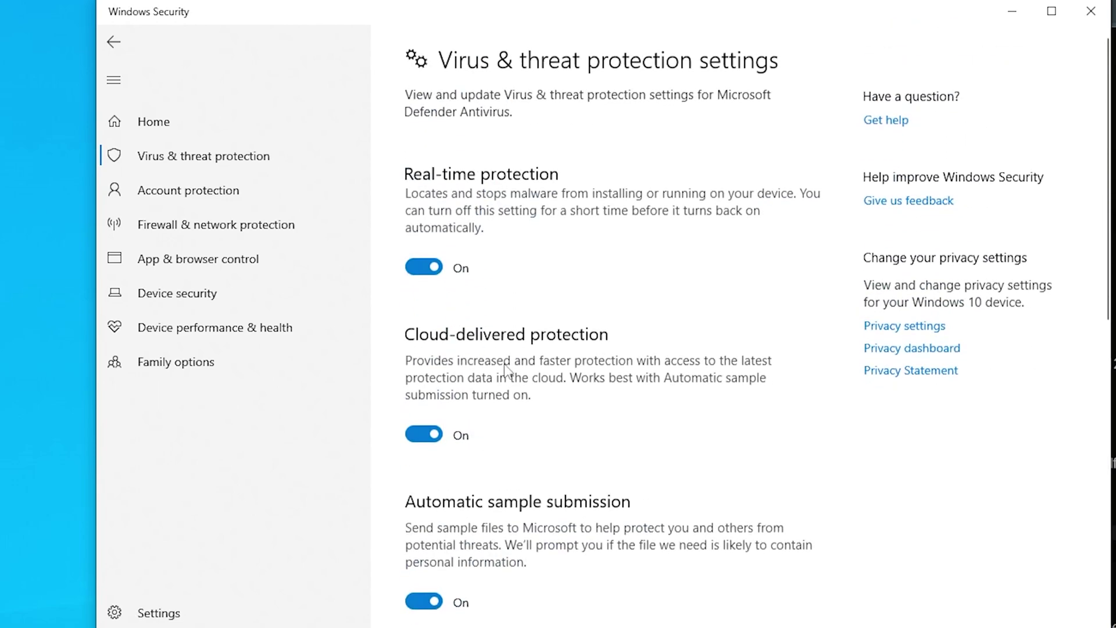
pyautogui.scroll(-8, 620, 392)
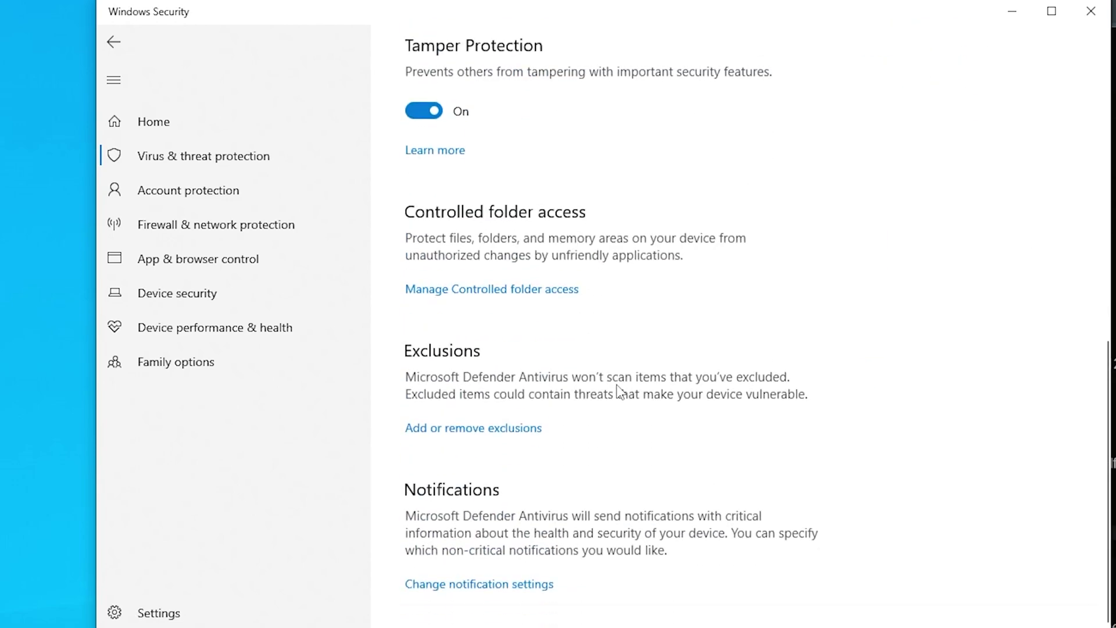
pyautogui.click(431, 434)
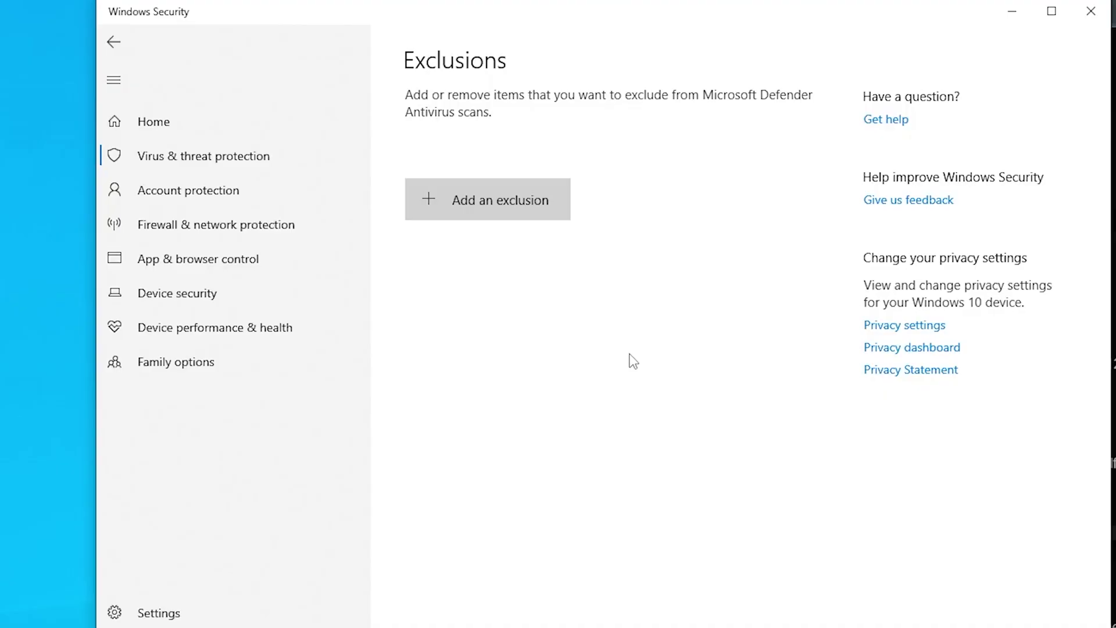
# Add the desktop Mining folder as a folder exclusion.
pyautogui.click(494, 209)
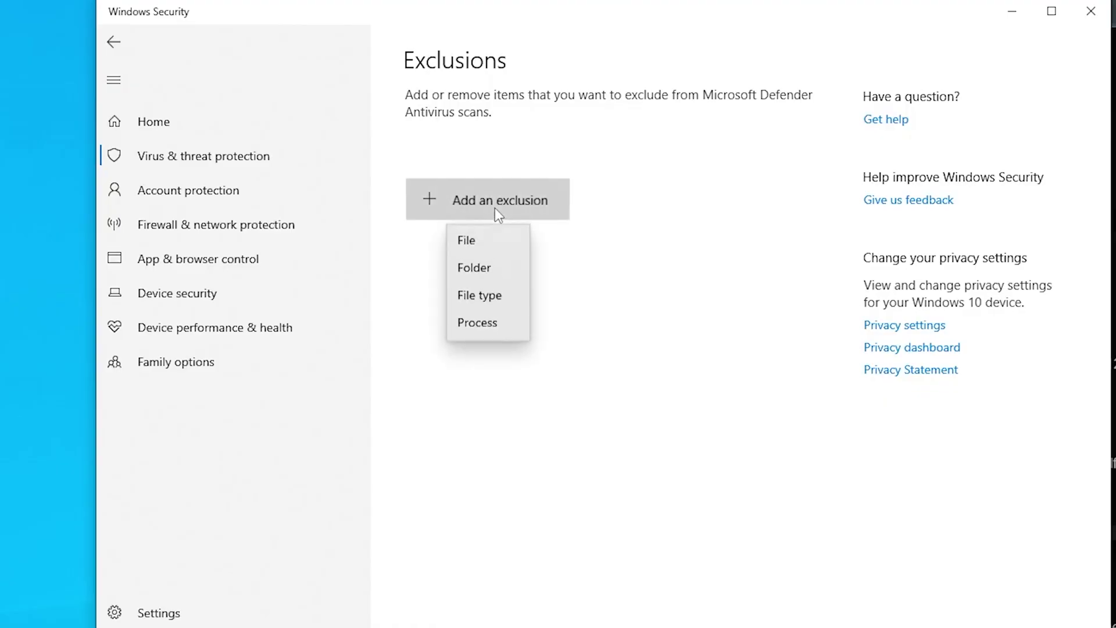
pyautogui.click(482, 269)
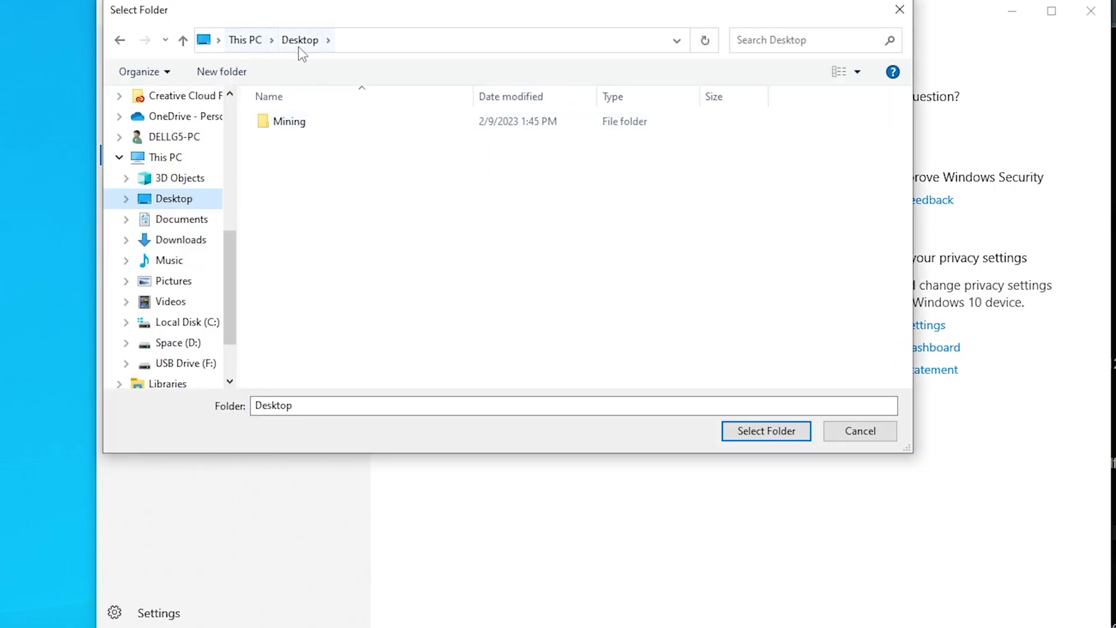
pyautogui.click(283, 123)
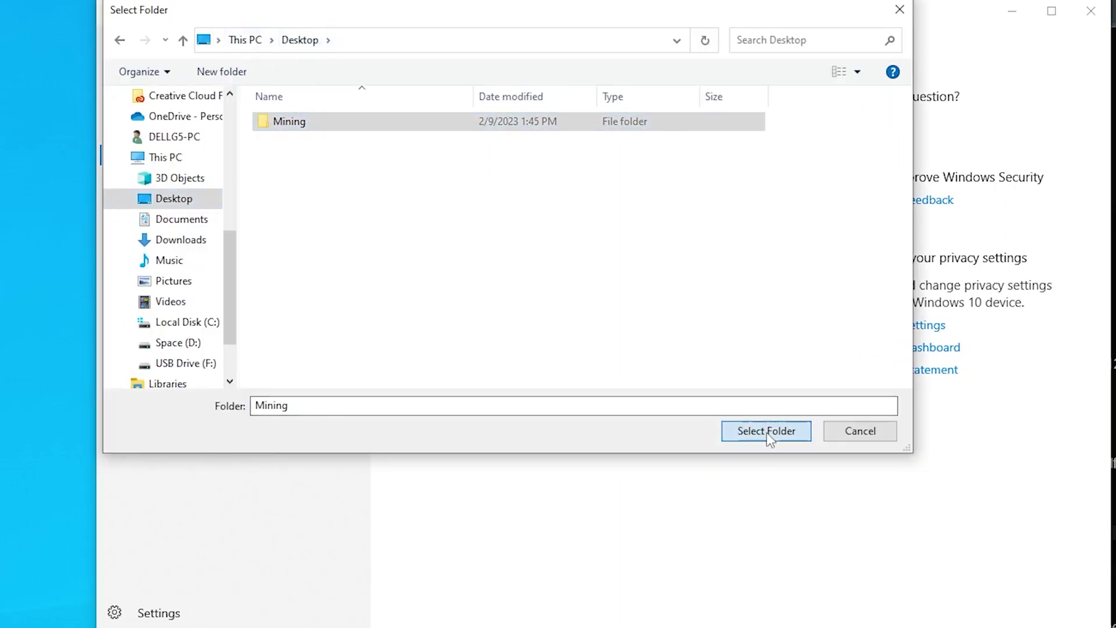
pyautogui.click(766, 431)
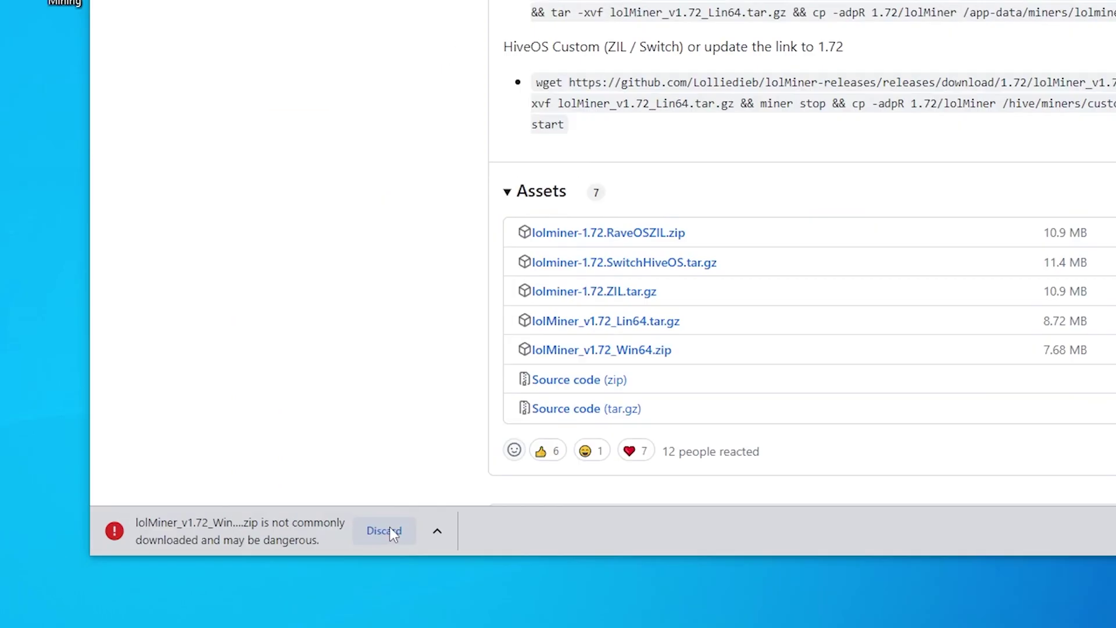
# Keep the flagged lolMiner_v1.72_Win64.zip download and open it.
pyautogui.click(314, 561)
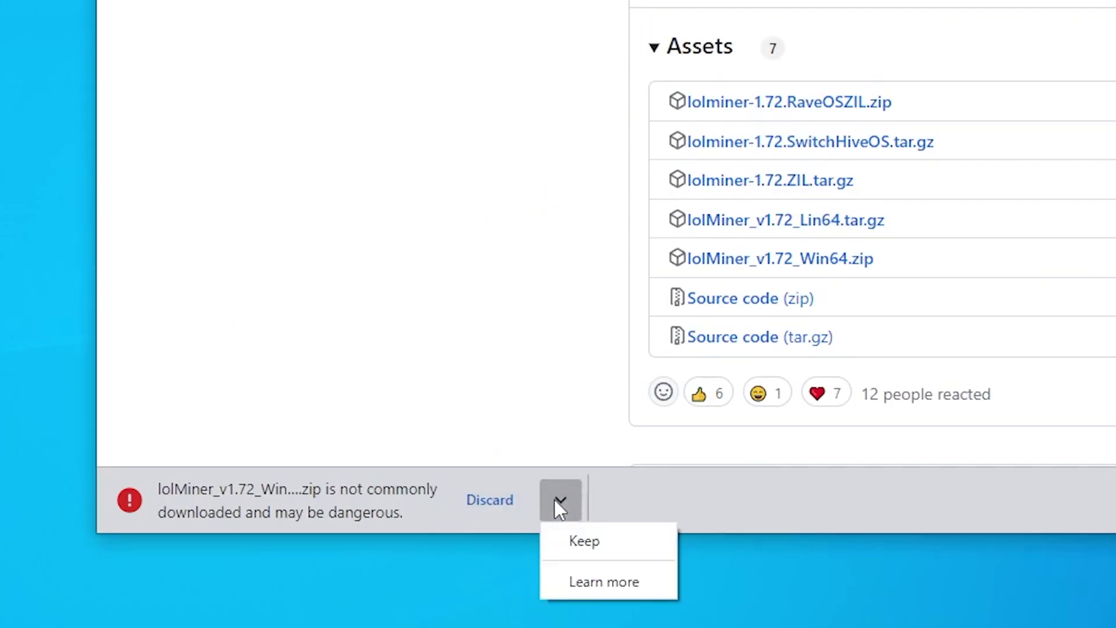
pyautogui.click(591, 542)
pyautogui.click(295, 504)
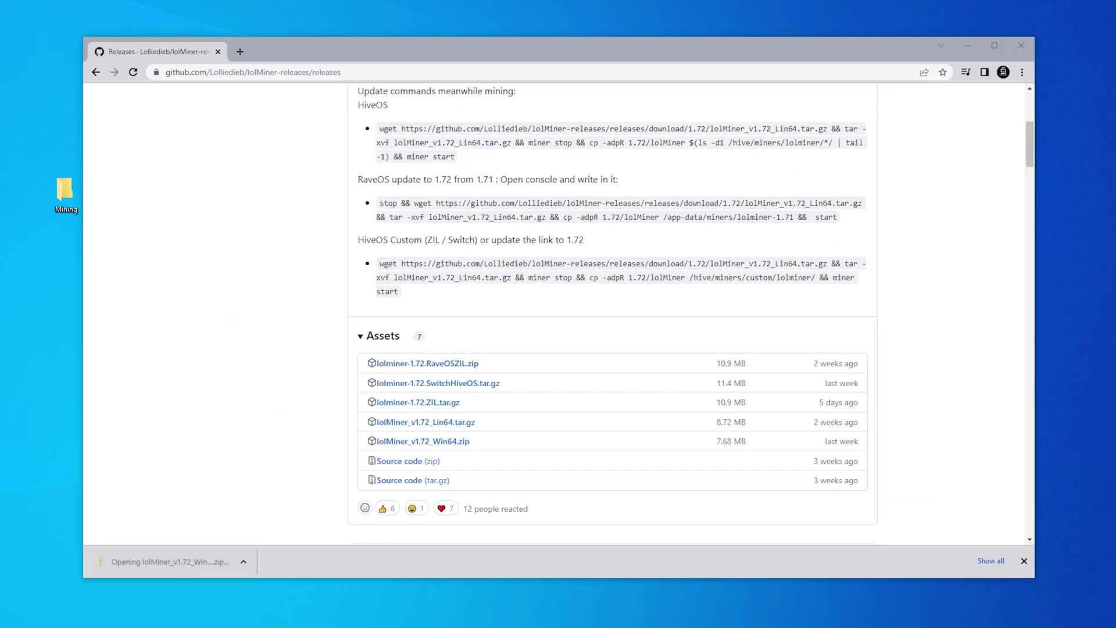
# Copy the zip's 1.72 folder into the desktop Mining folder and open Mining\1.72.
pyautogui.moveTo(321, 238); pyautogui.dragTo(60, 201)
pyautogui.moveTo(66, 198); pyautogui.dragTo(66, 198)
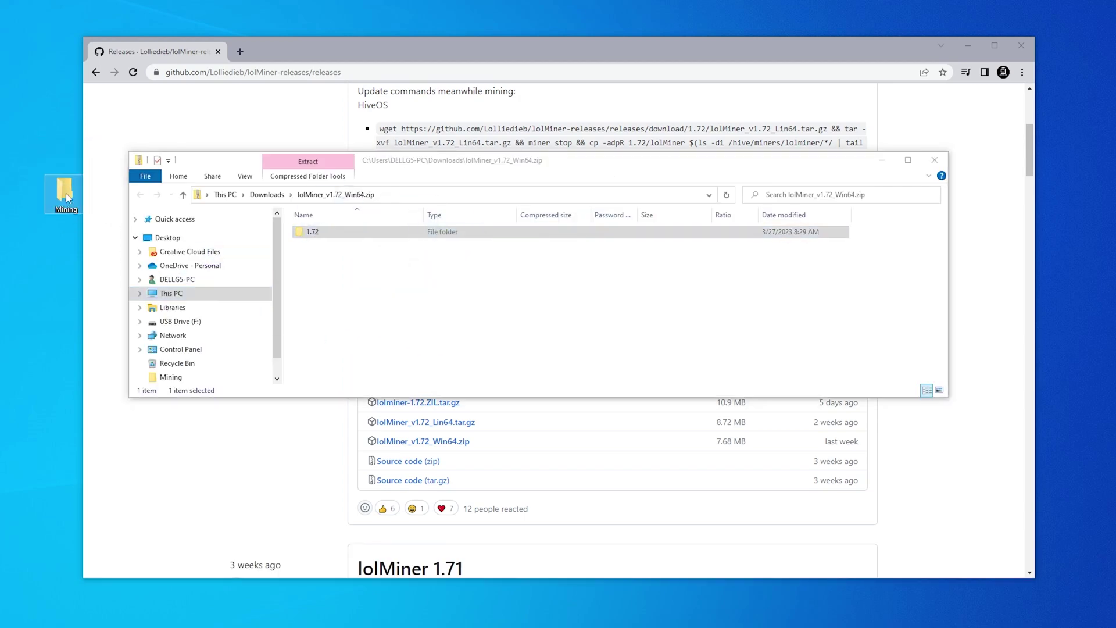
pyautogui.doubleClick(67, 198)
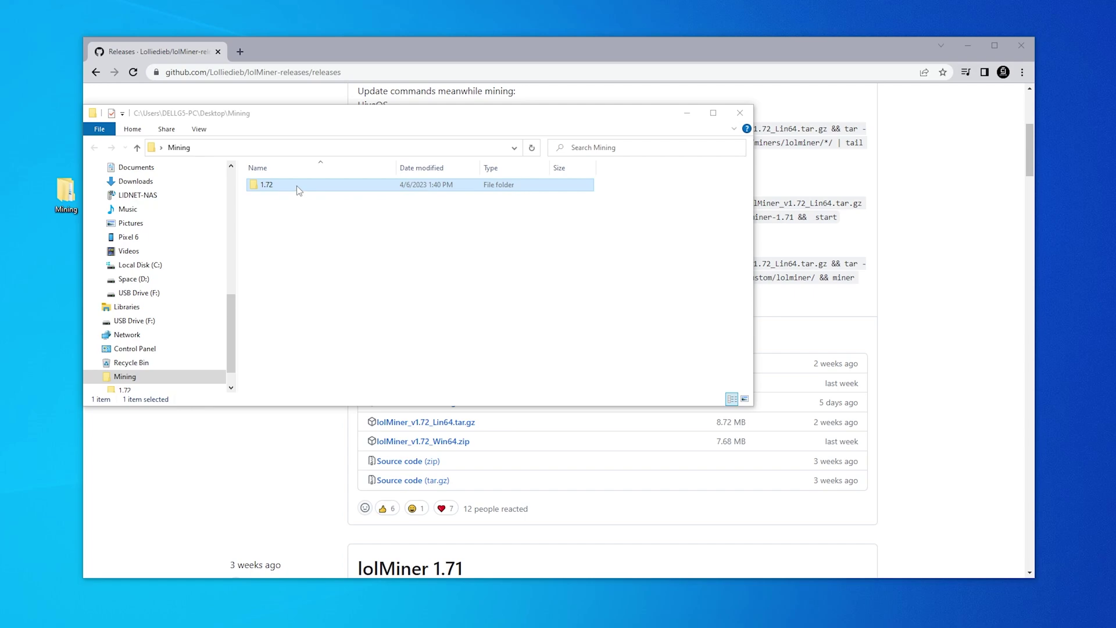
pyautogui.click(272, 187)
pyautogui.doubleClick(279, 187)
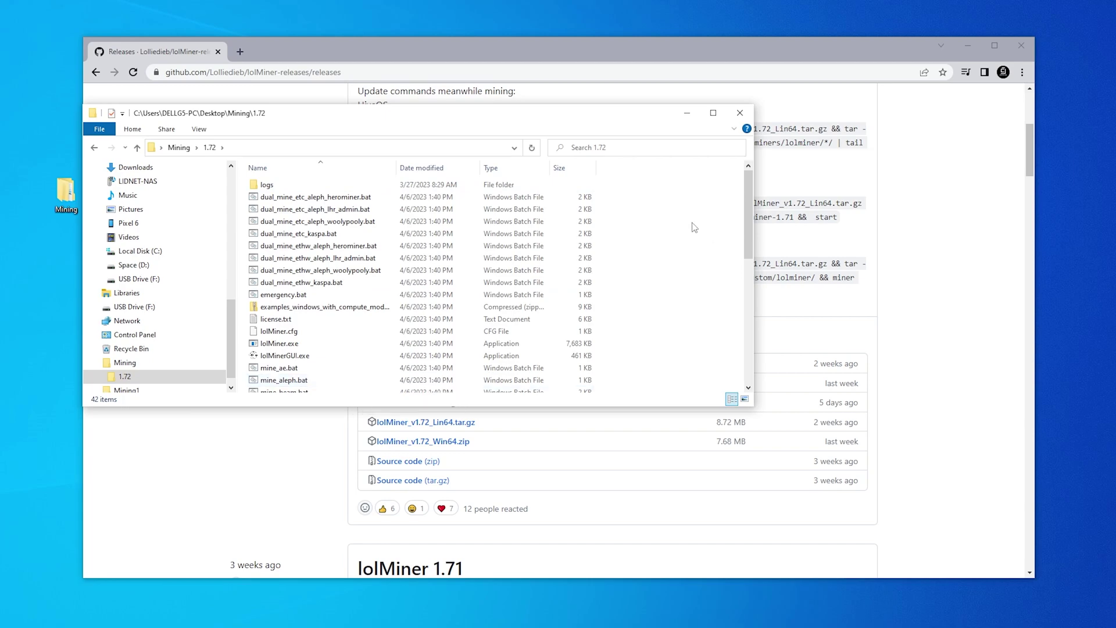
# Minimize the browser and reposition the 1.72 folder window.
pyautogui.click(992, 36)
pyautogui.click(967, 44)
pyautogui.moveTo(467, 114); pyautogui.dragTo(569, 93)
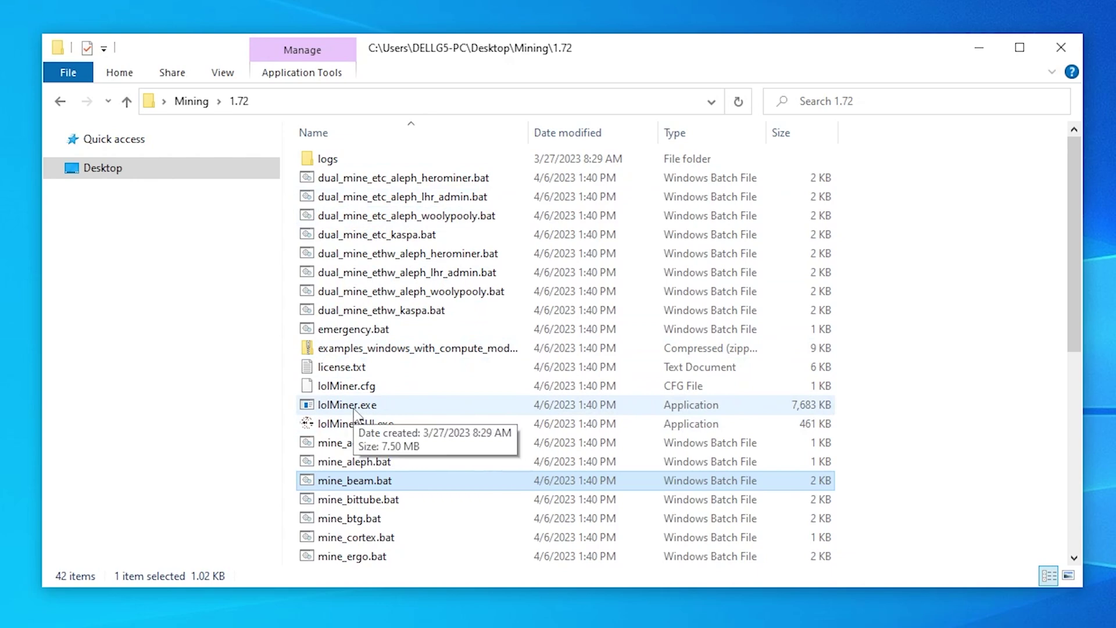
# Open mine_nexa.bat for editing and expand the SmartScreen warning's details.
pyautogui.scroll(-6, 473, 463)
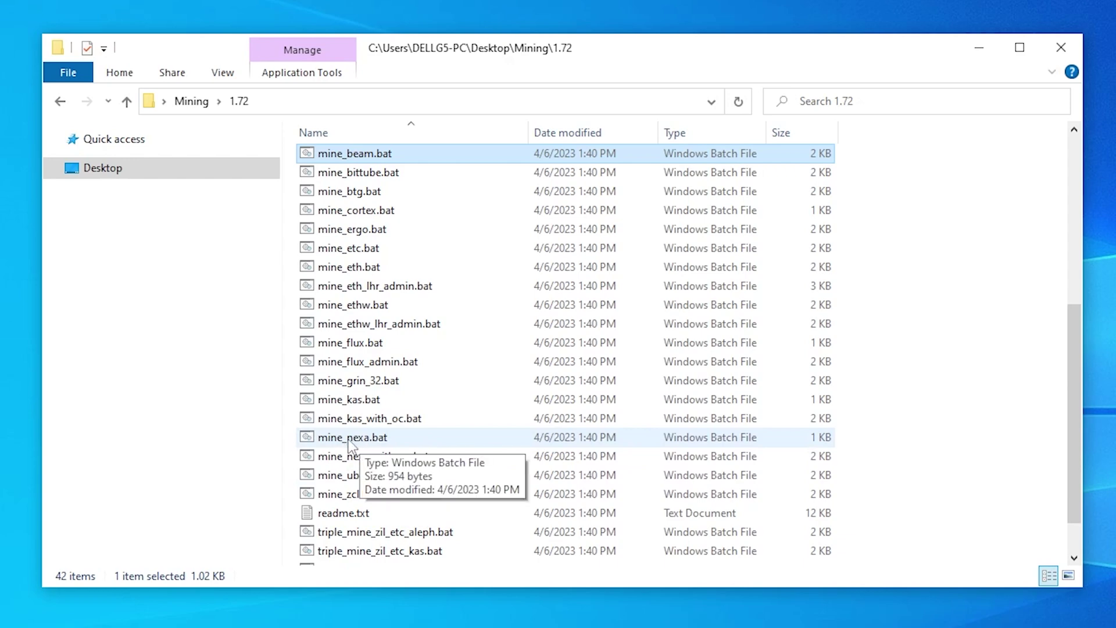
pyautogui.rightClick(349, 443)
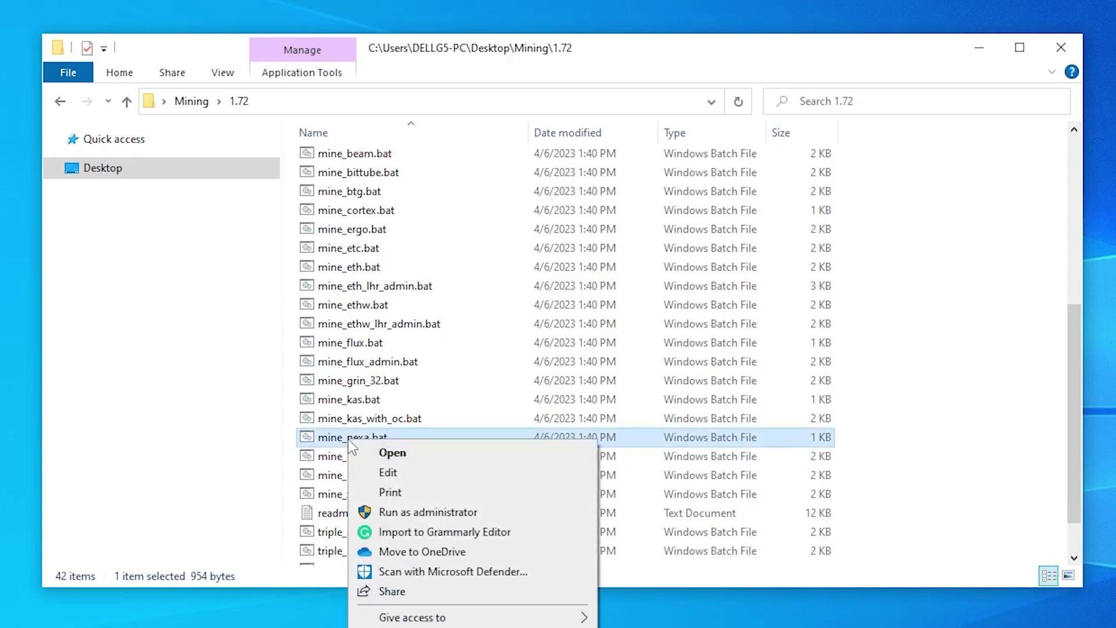
pyautogui.click(384, 474)
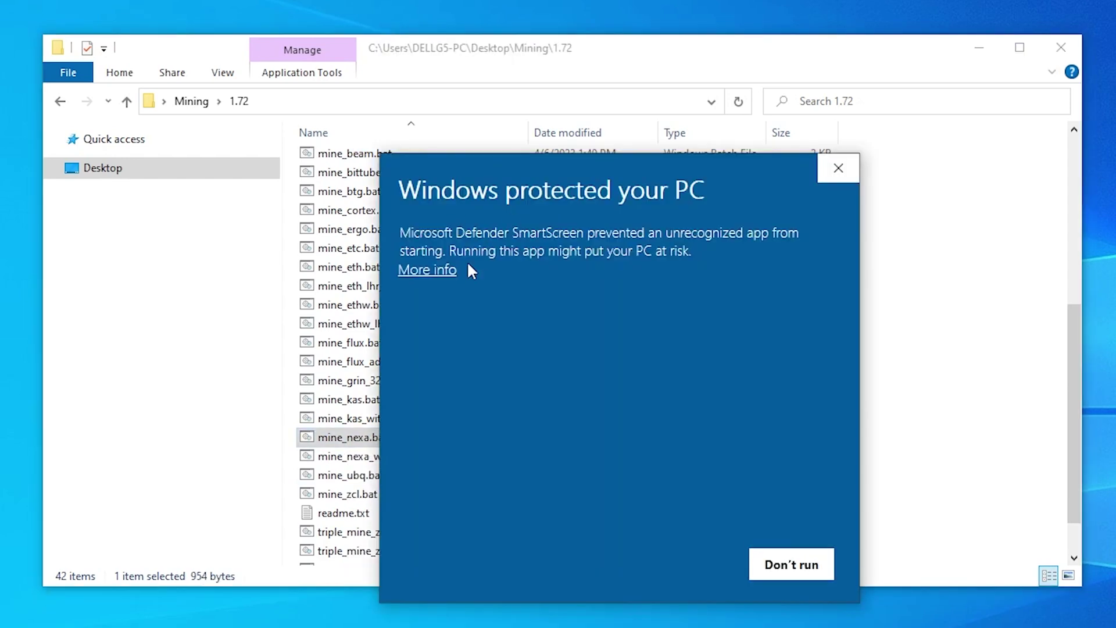
pyautogui.click(423, 271)
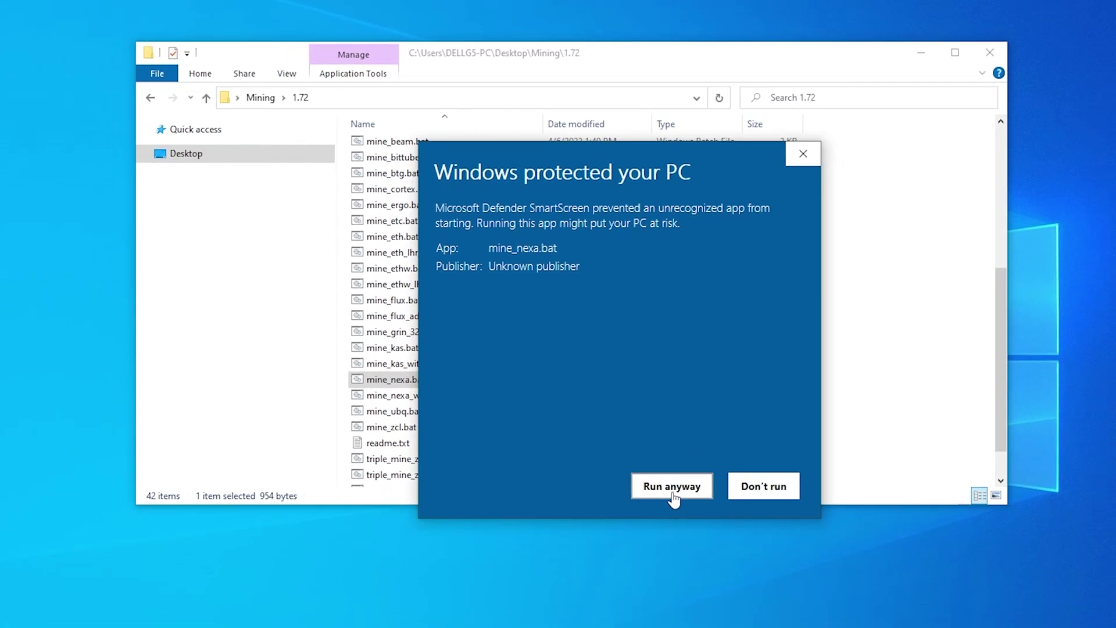
# Run mine_nexa.bat anyway despite the SmartScreen warning.
pyautogui.click(694, 570)
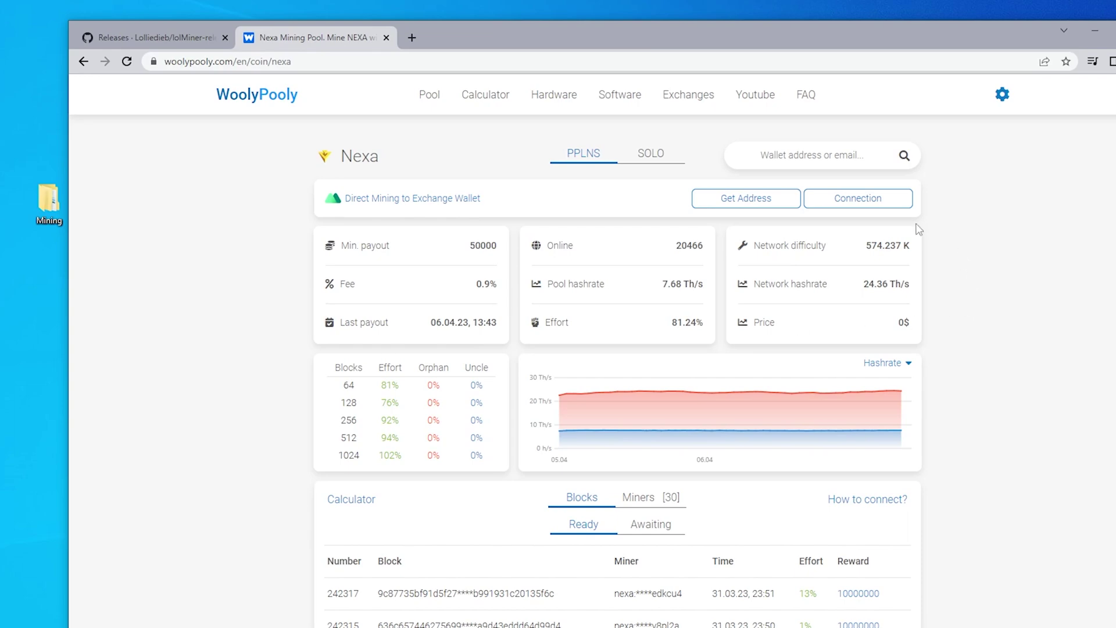
# Copy WoolyPooly's Canada Nexa address pool.ca.woolypooly.com:3124 and return to mine_nexa.bat in Notepad.
pyautogui.click(855, 202)
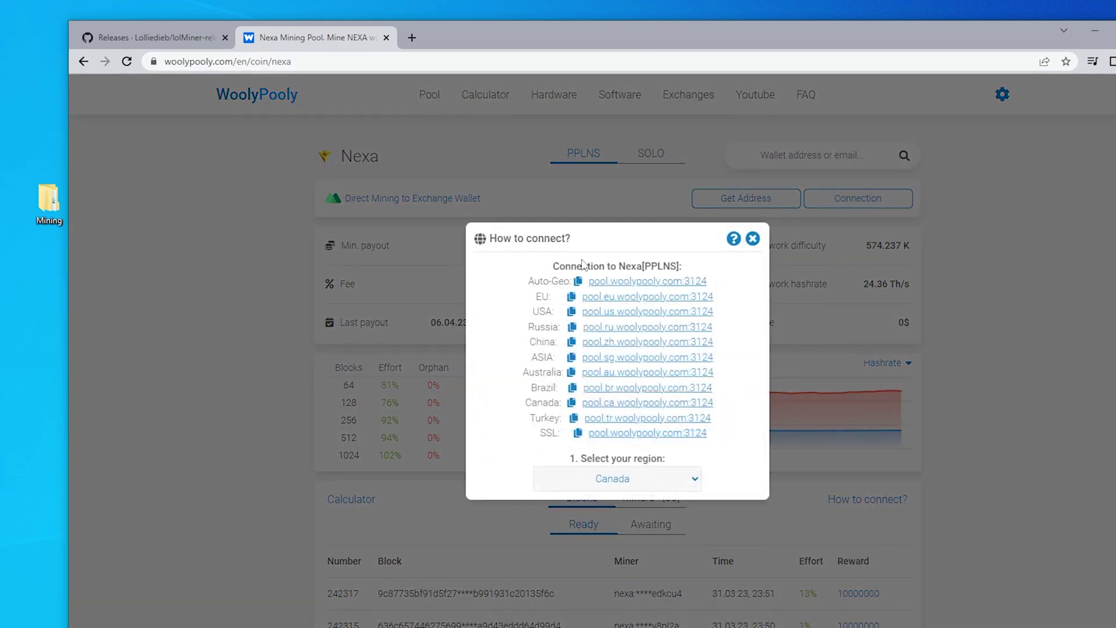
pyautogui.click(571, 404)
pyautogui.hotkey('alt', 'Tab')
# Replace the POOL value in mine_nexa.bat with pool.ca.woolypooly.com:3124.
pyautogui.moveTo(306, 208); pyautogui.dragTo(194, 210)
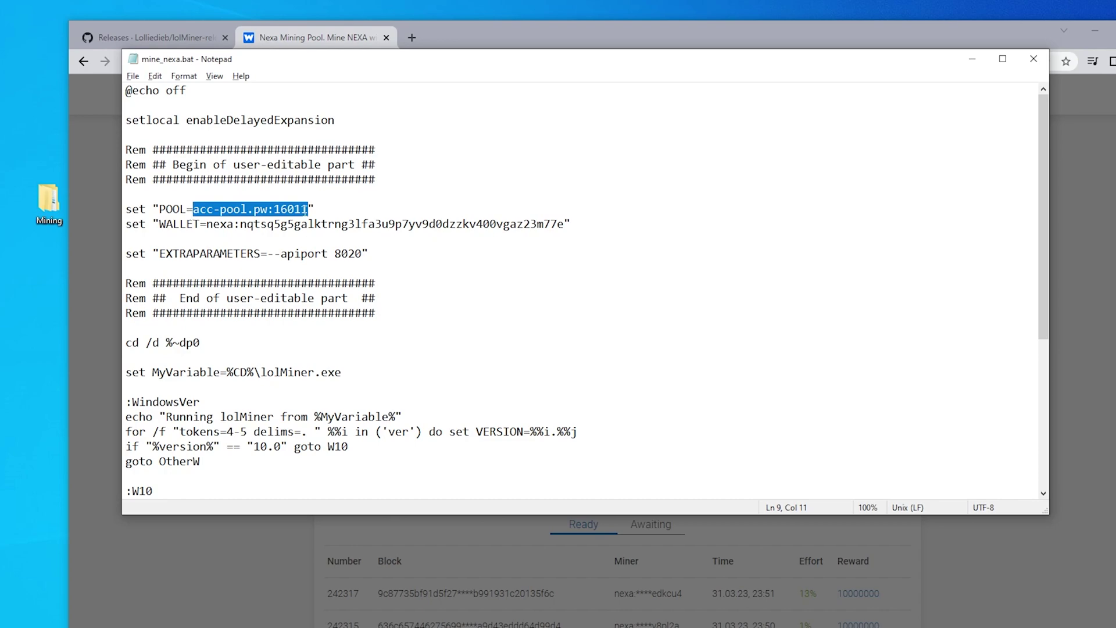
pyautogui.press('BackSpace')
pyautogui.hotkey('ctrl', 'v')
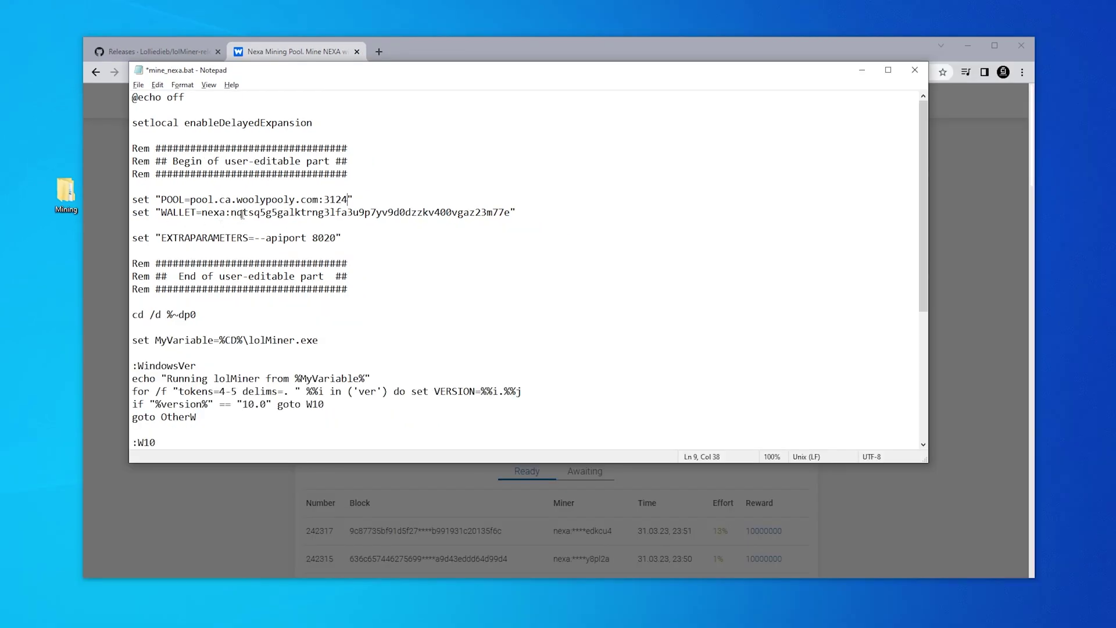
# Set WALLET to your own copied Nexa receiving address, with no extra space, and save the file.
pyautogui.moveTo(625, 445); pyautogui.dragTo(320, 452)
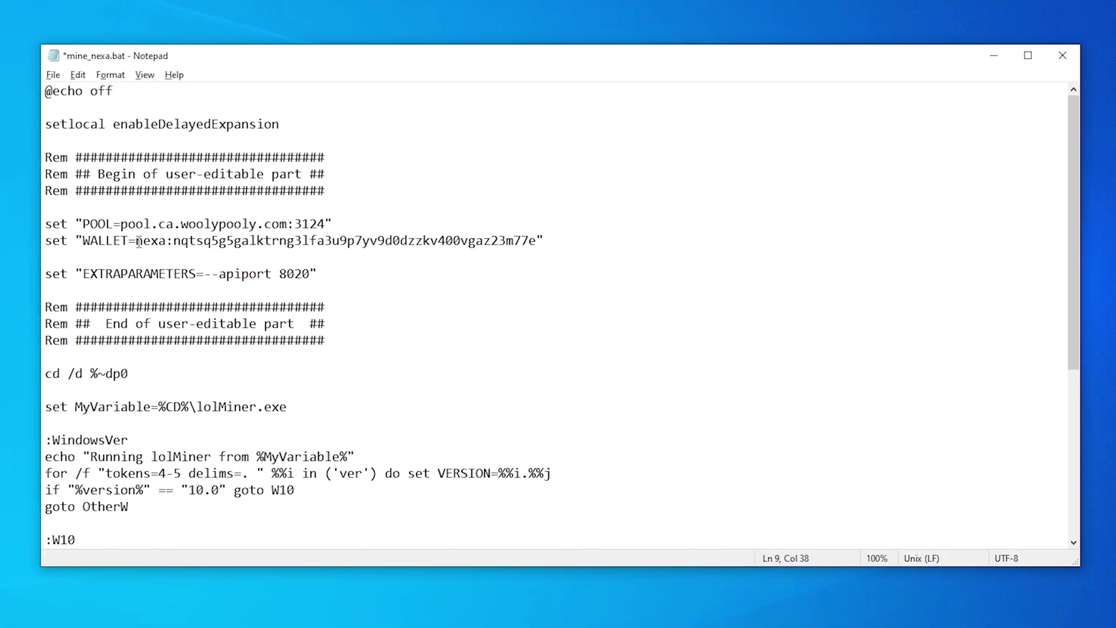
pyautogui.moveTo(137, 242); pyautogui.dragTo(536, 240)
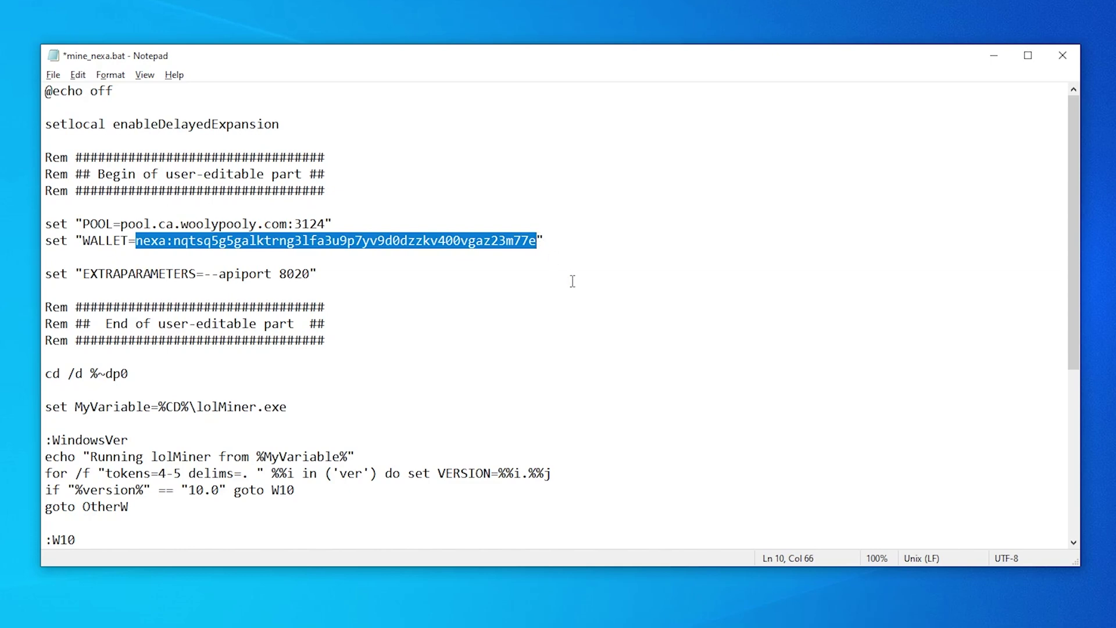
pyautogui.press('BackSpace')
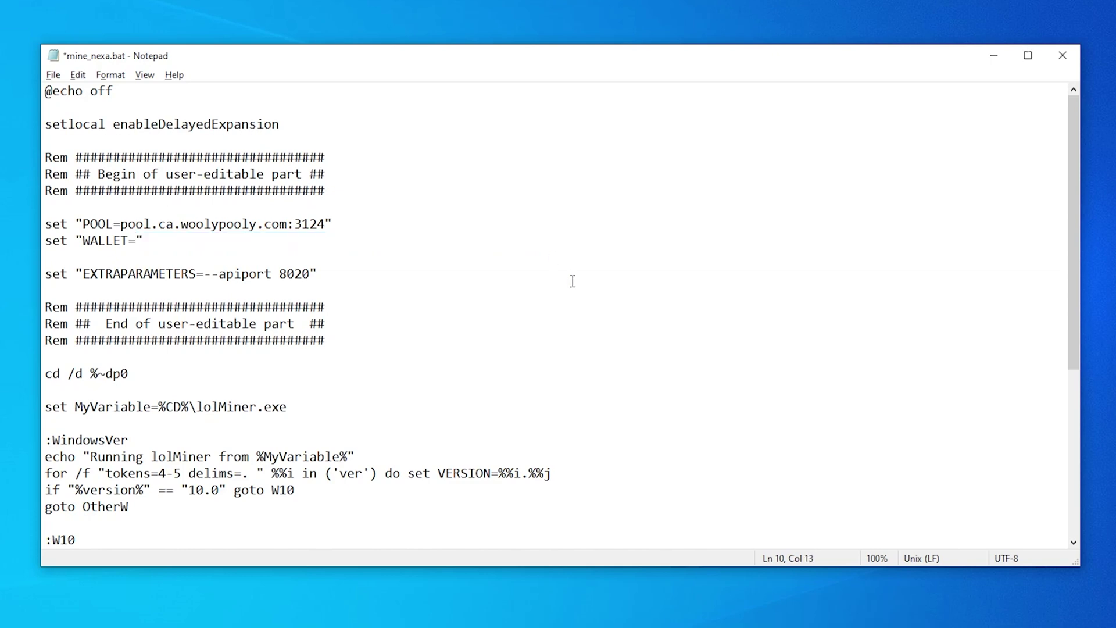
pyautogui.hotkey('ctrl', 'v')
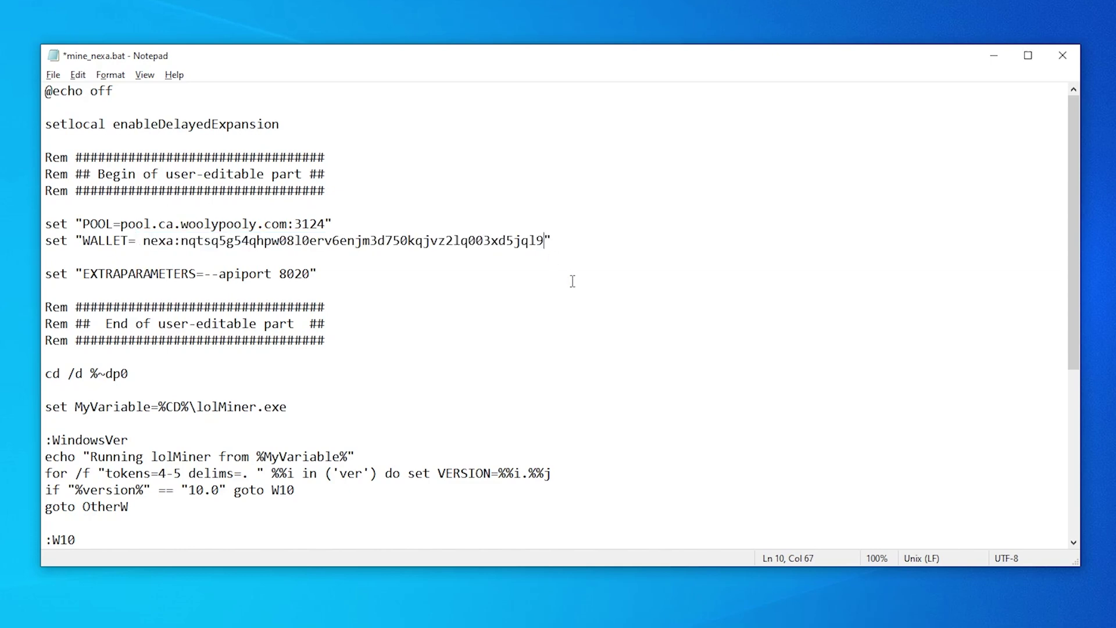
pyautogui.click(143, 241)
pyautogui.press('BackSpace')
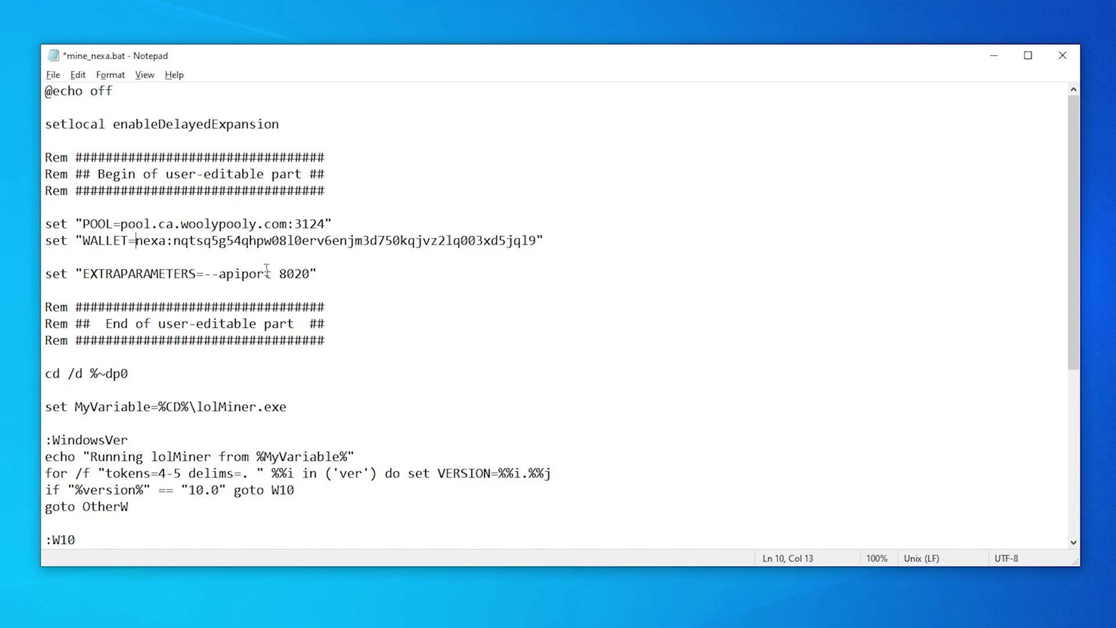
pyautogui.click(53, 75)
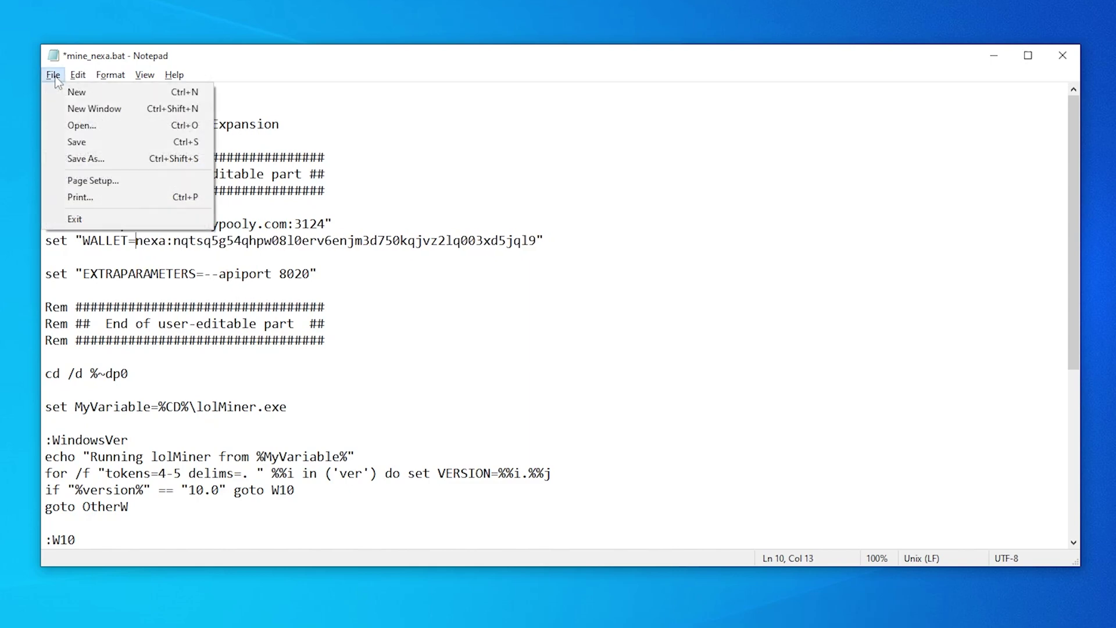
pyautogui.click(75, 140)
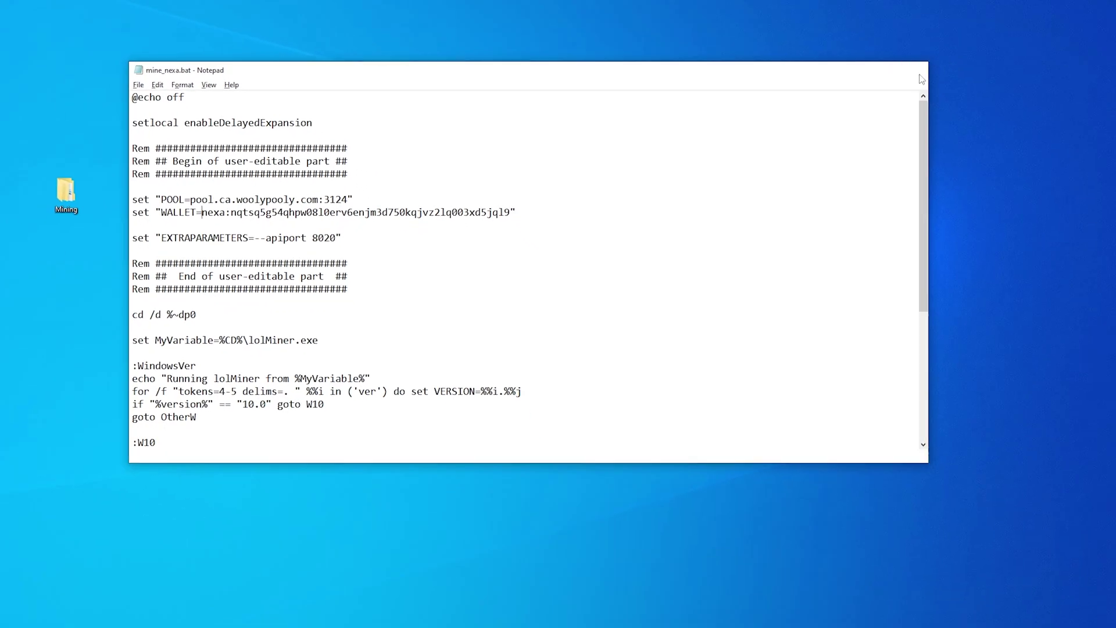
# Close Notepad, run mine_nexa.bat, and allow lolMiner through the firewall.
pyautogui.click(1062, 55)
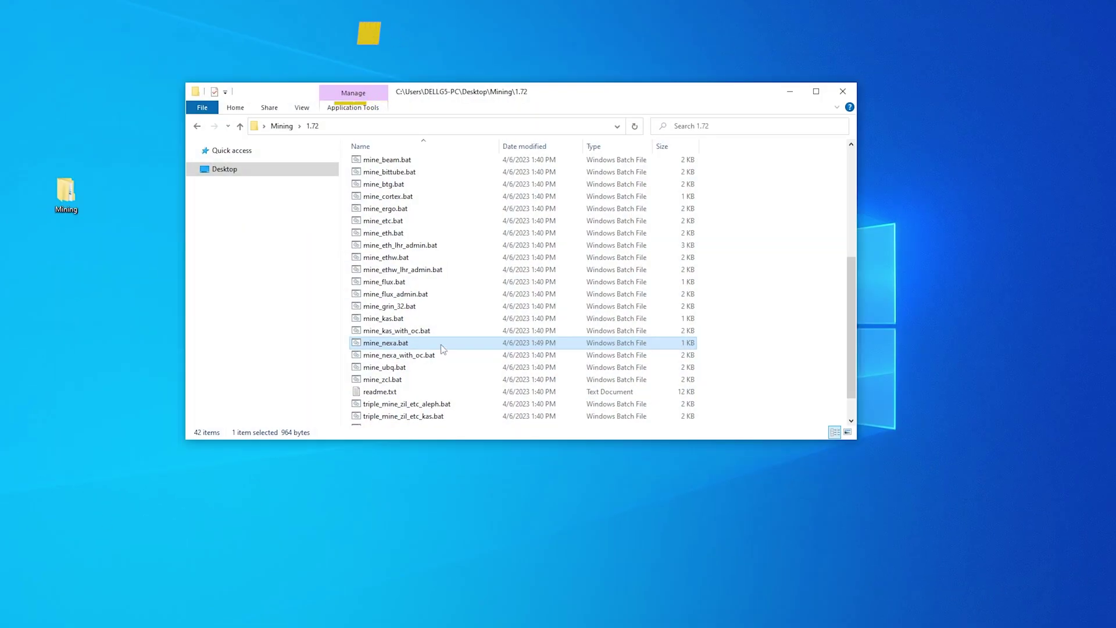
pyautogui.doubleClick(392, 347)
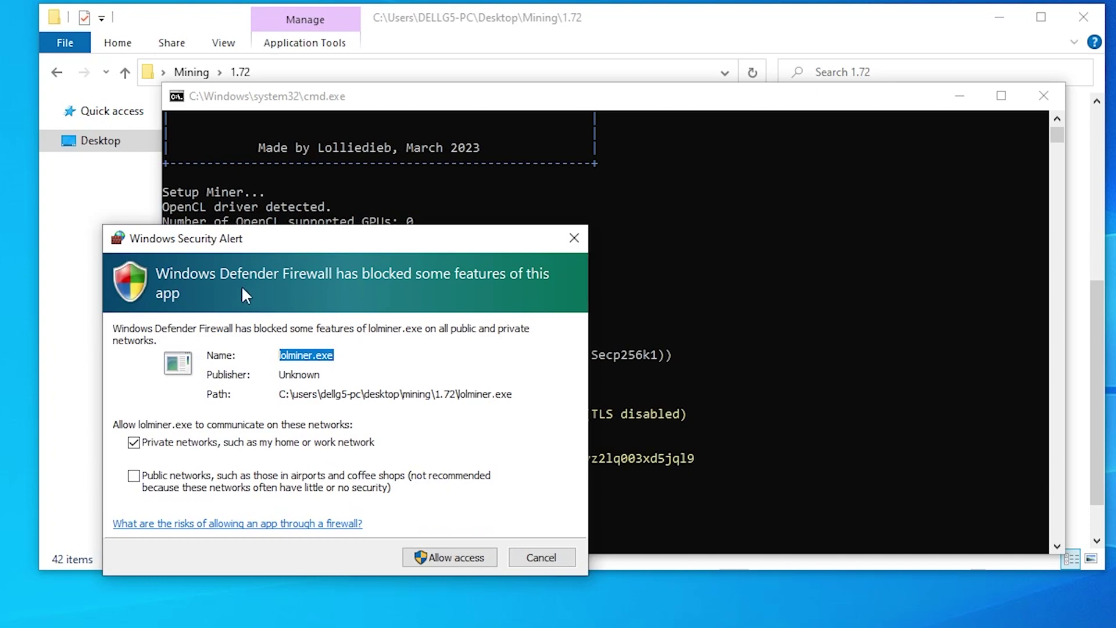
pyautogui.click(435, 557)
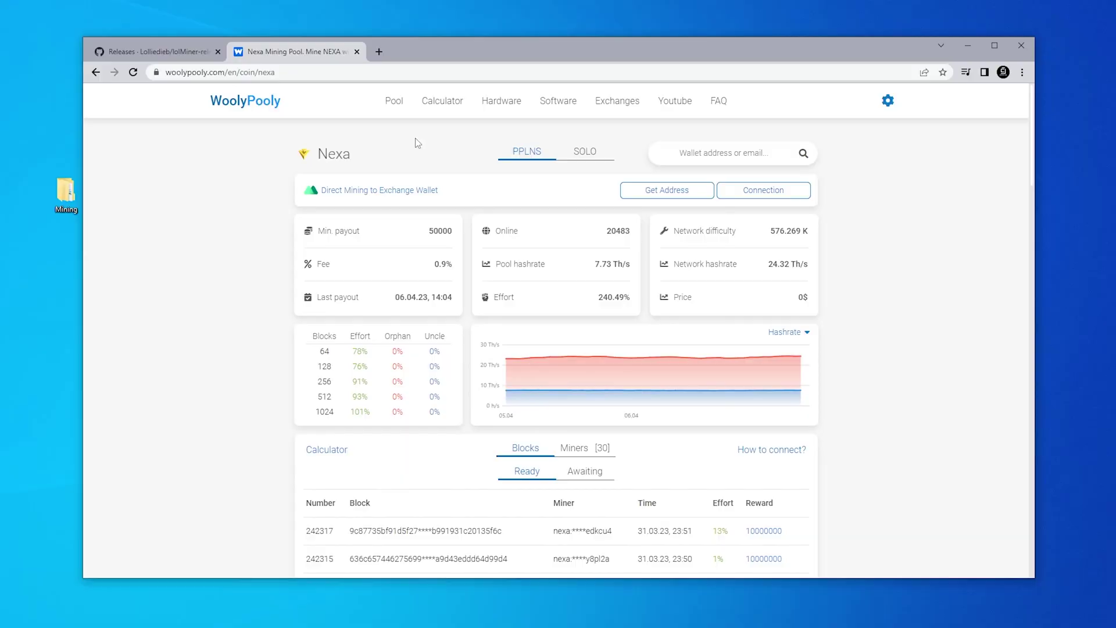
# Look up the pasted Nexa wallet on WoolyPooly to see its worker at 18.53 Mh/s.
pyautogui.rightClick(722, 152)
pyautogui.click(743, 237)
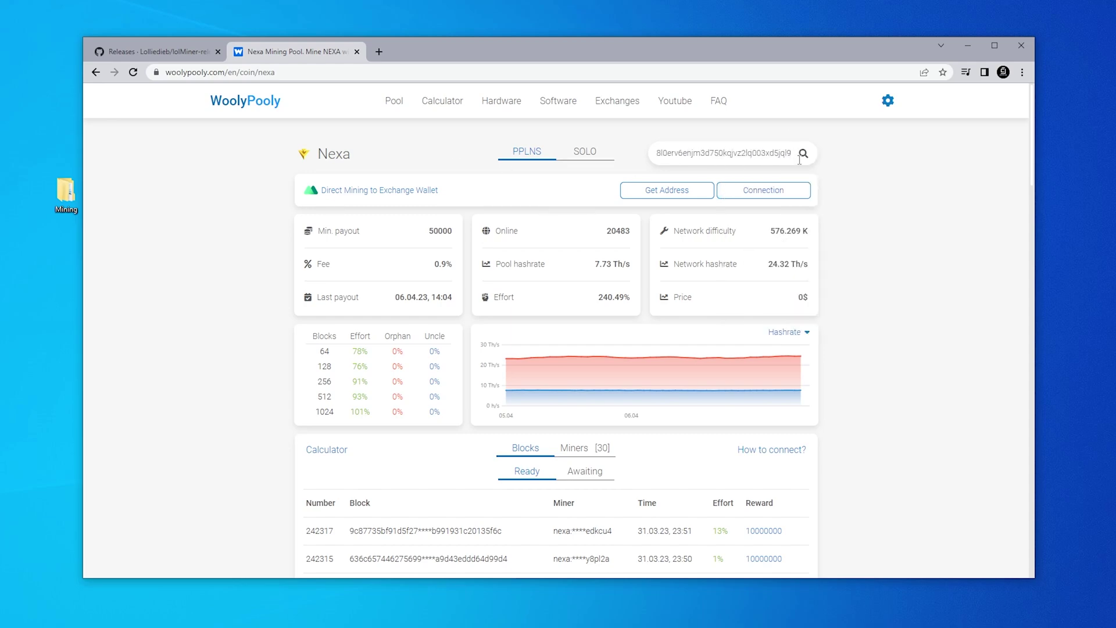
pyautogui.click(806, 155)
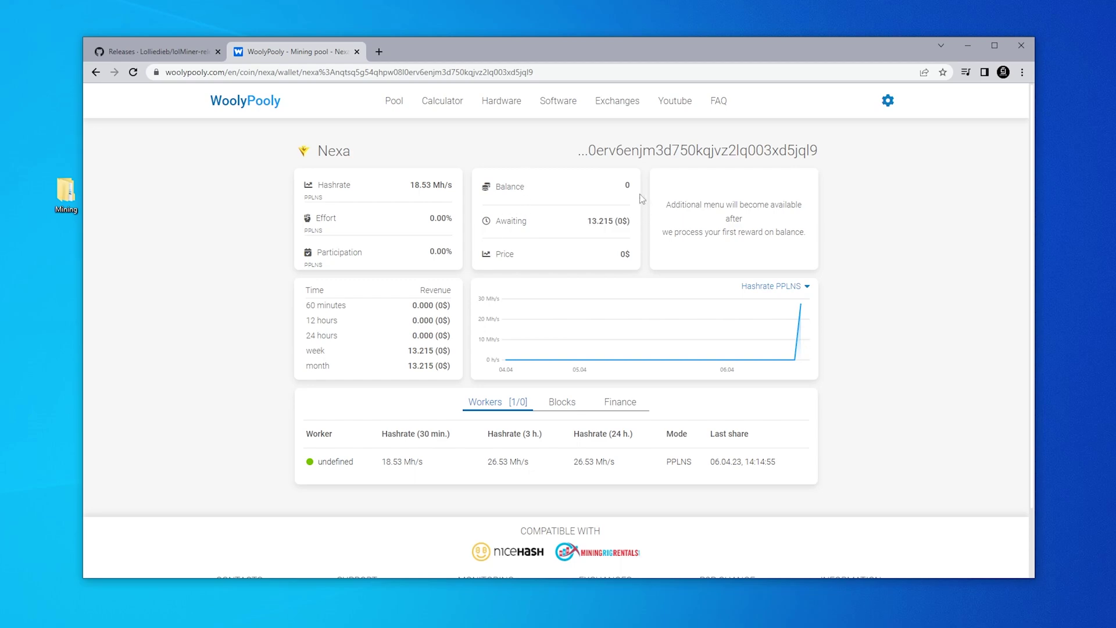
pyautogui.moveTo(623, 193)
pyautogui.moveTo(791, 315)
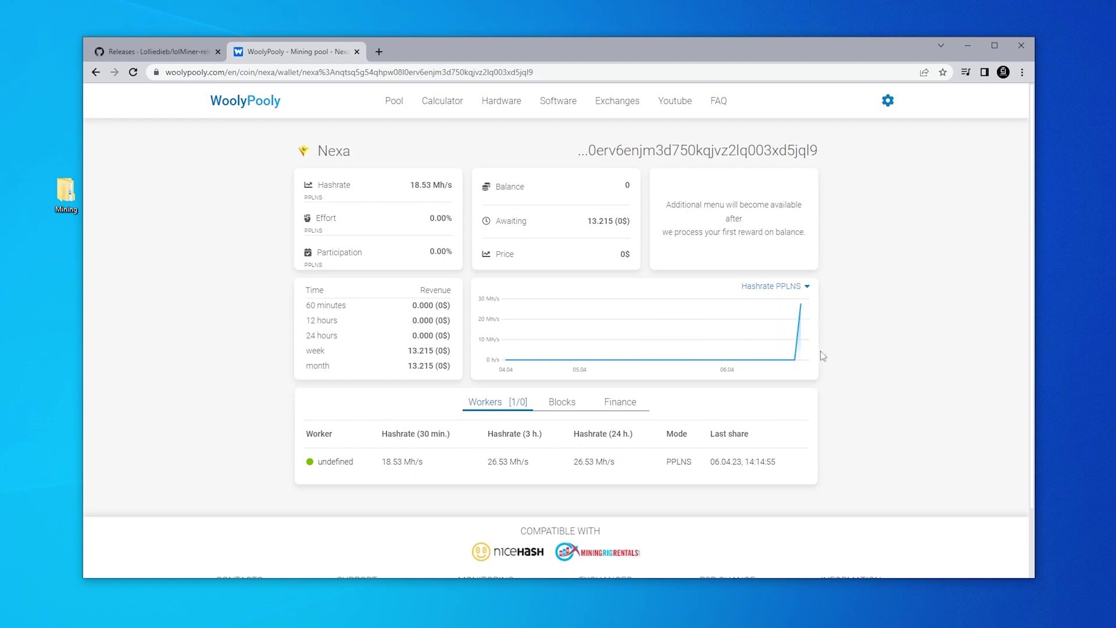